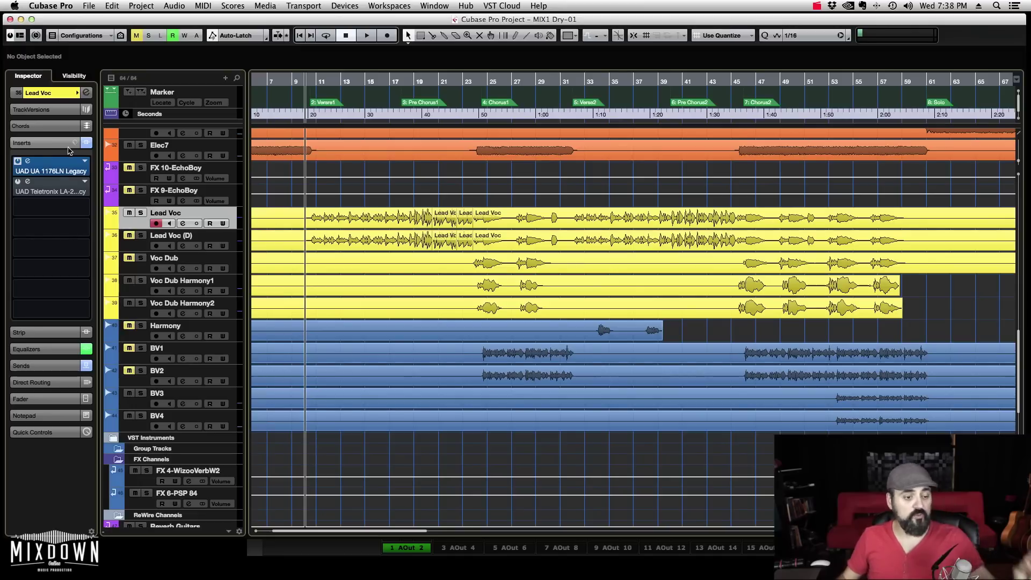
# Step: Open the UAD 1176LN Legacy editor from the Lead Voc track's first insert
pyautogui.click(27, 161)
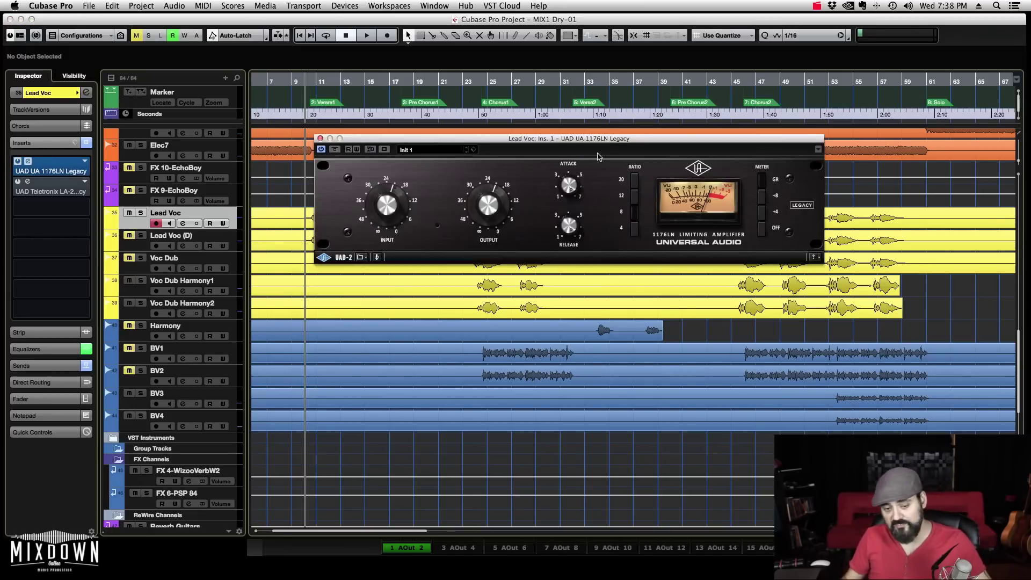
pyautogui.moveTo(600, 141); pyautogui.dragTo(555, 84)
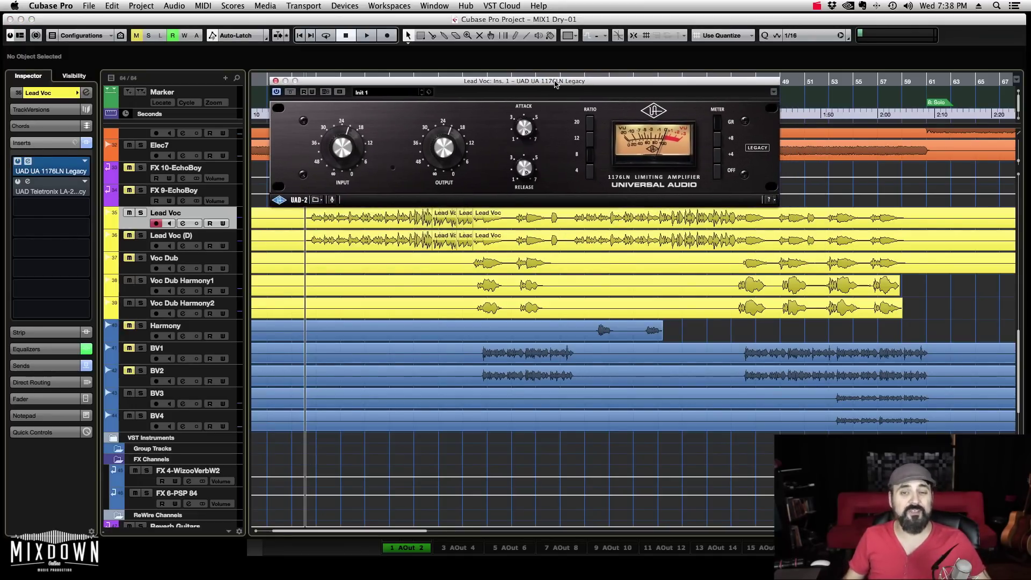
pyautogui.moveTo(556, 83); pyautogui.dragTo(552, 71)
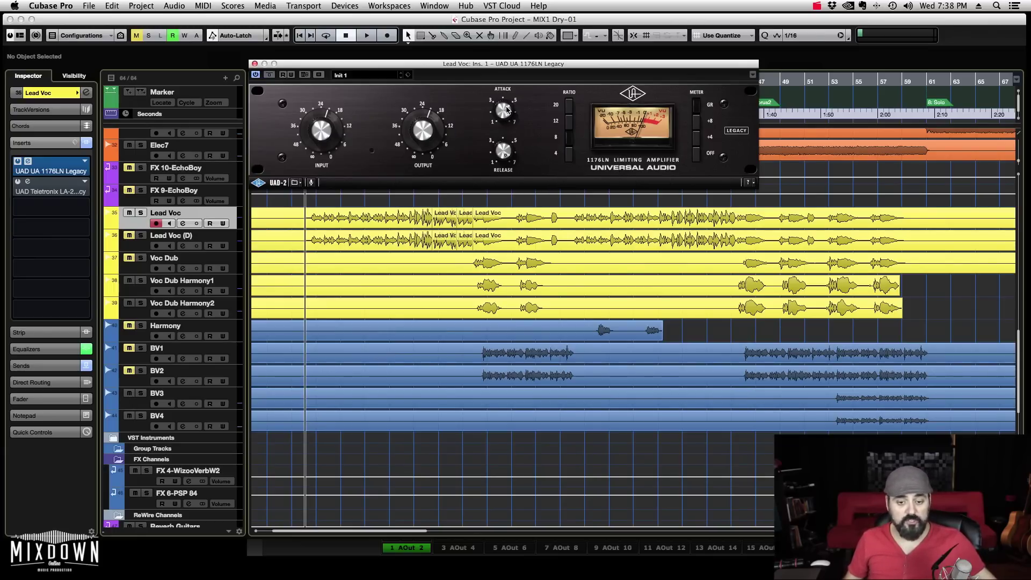
pyautogui.moveTo(503, 64); pyautogui.dragTo(491, 54)
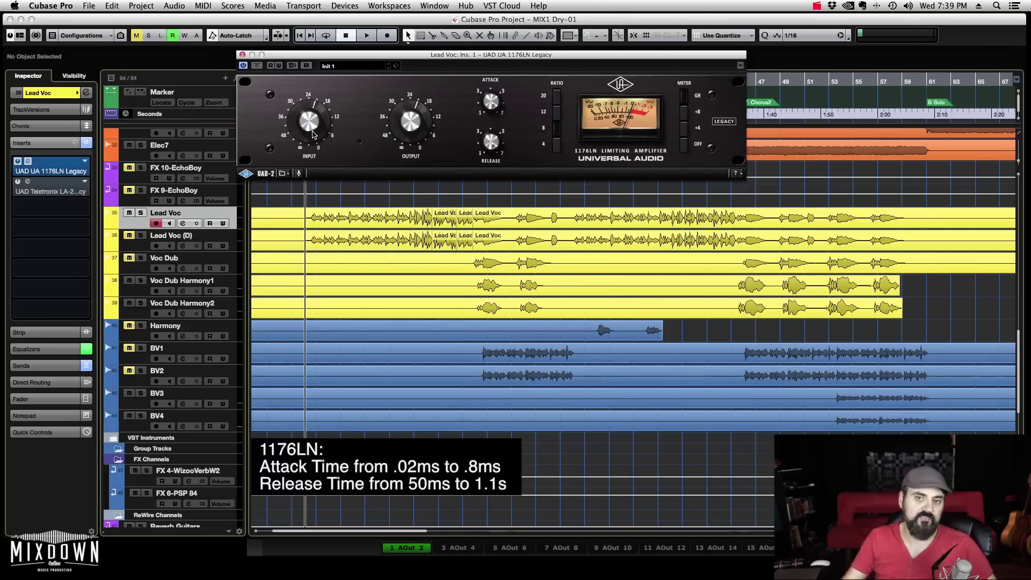
pyautogui.press('space')
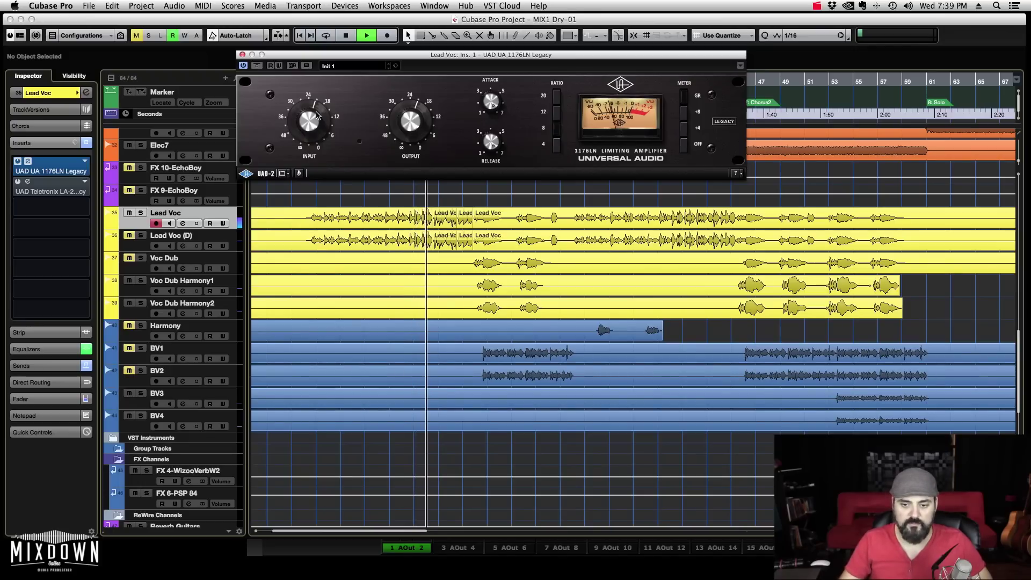
# Step: Stop playback, close the 1176LN, and open the Teletronix LA-2A on Lead Voc's second insert
pyautogui.press('space')
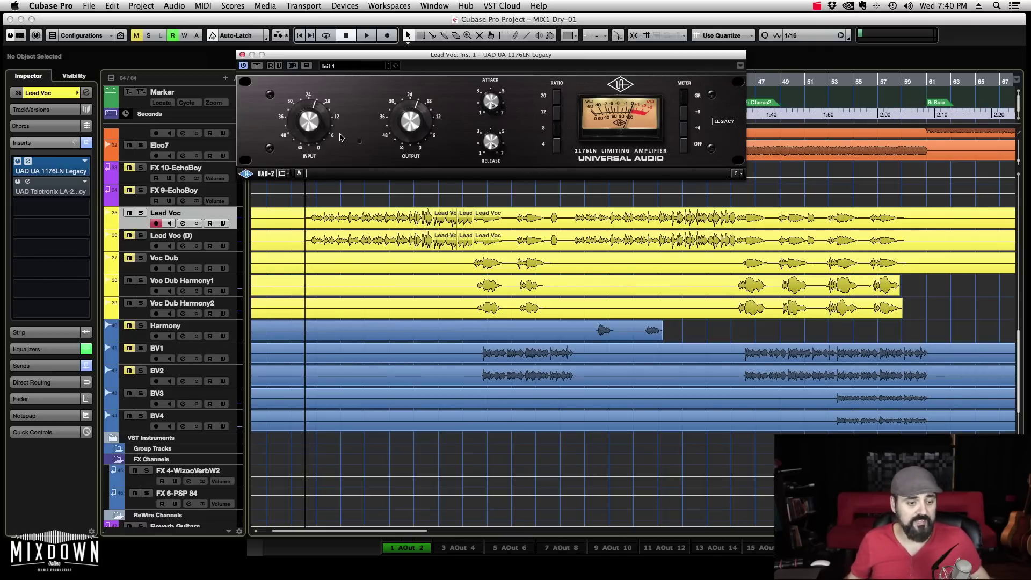
pyautogui.click(243, 54)
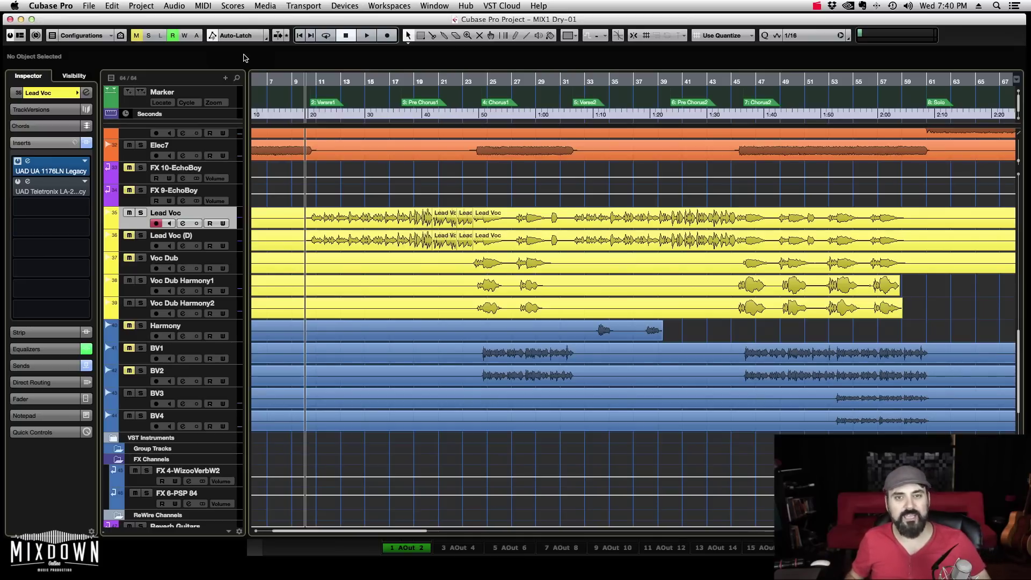
pyautogui.doubleClick(33, 185)
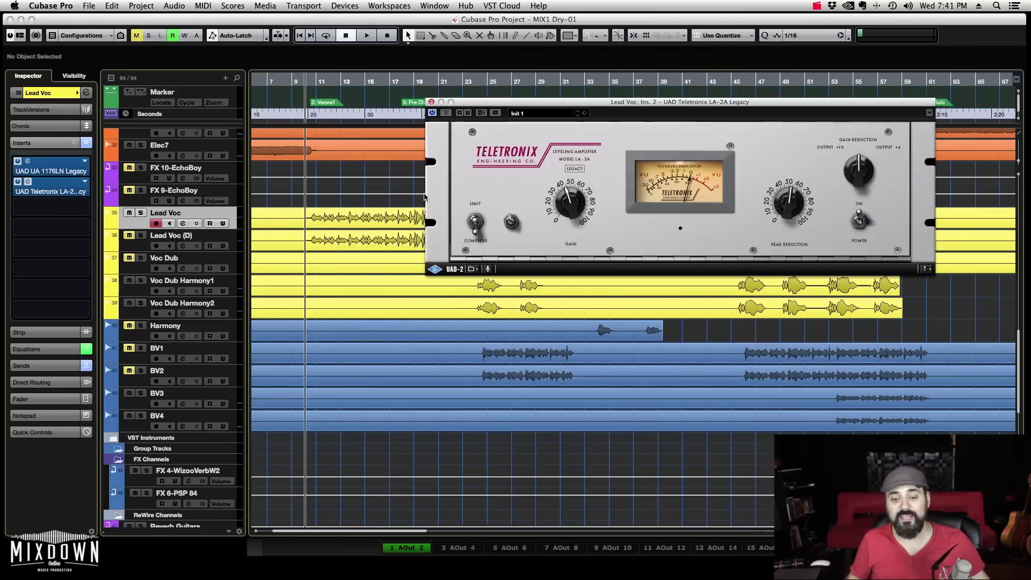
# Step: Move the LA-2A window clear of the waveform and switch it from Compress to Limit
pyautogui.moveTo(675, 105); pyautogui.dragTo(505, 79)
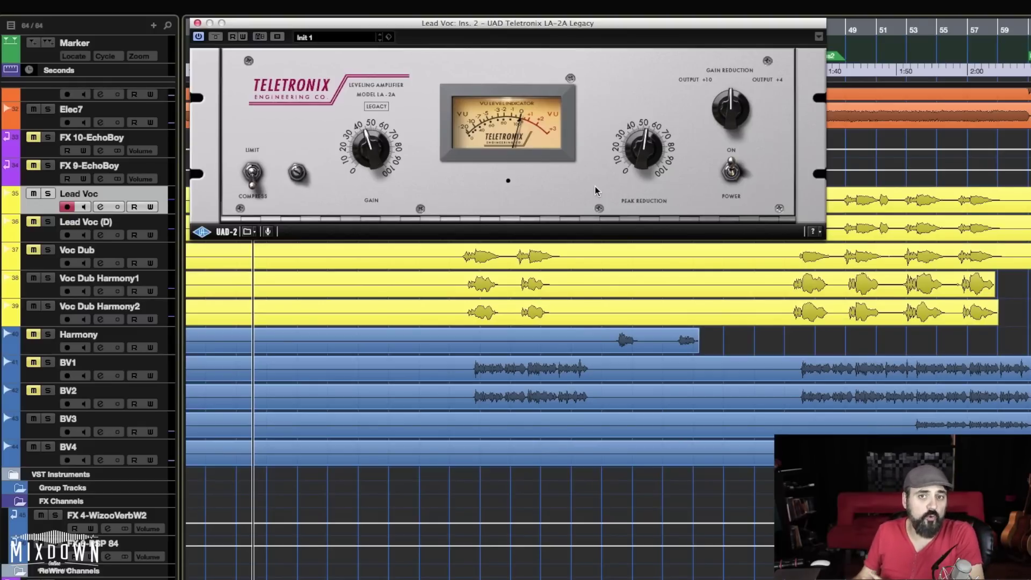
pyautogui.click(254, 181)
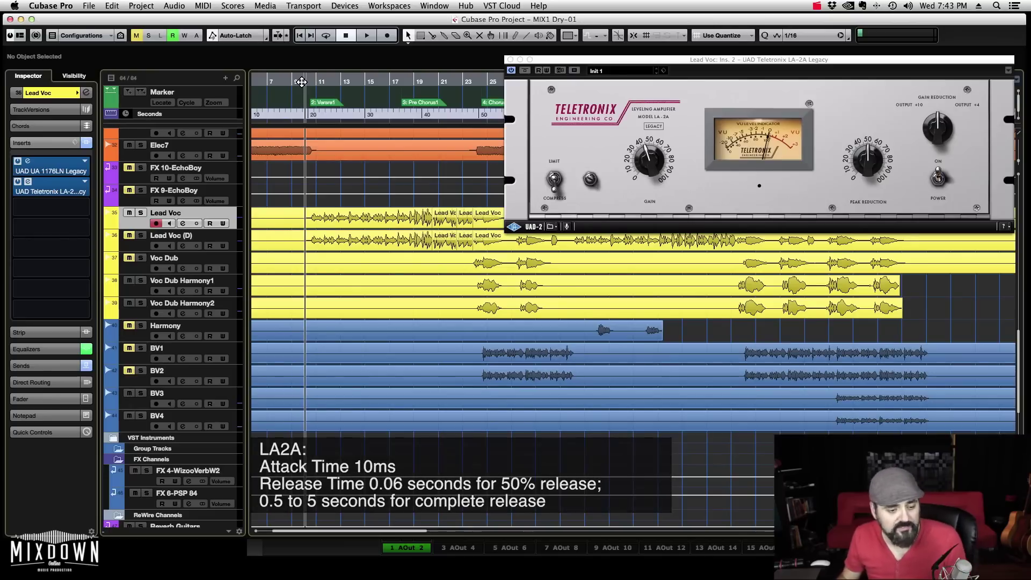
# Step: Solo Lead Voc and play it from just before bar 17 through the limiting LA-2A
pyautogui.press('s')
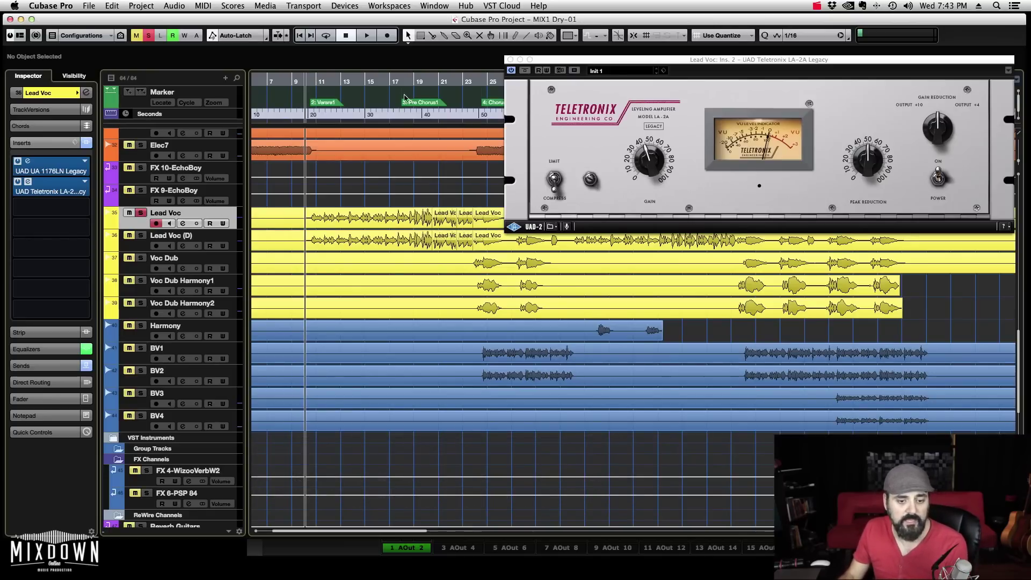
pyautogui.click(391, 84)
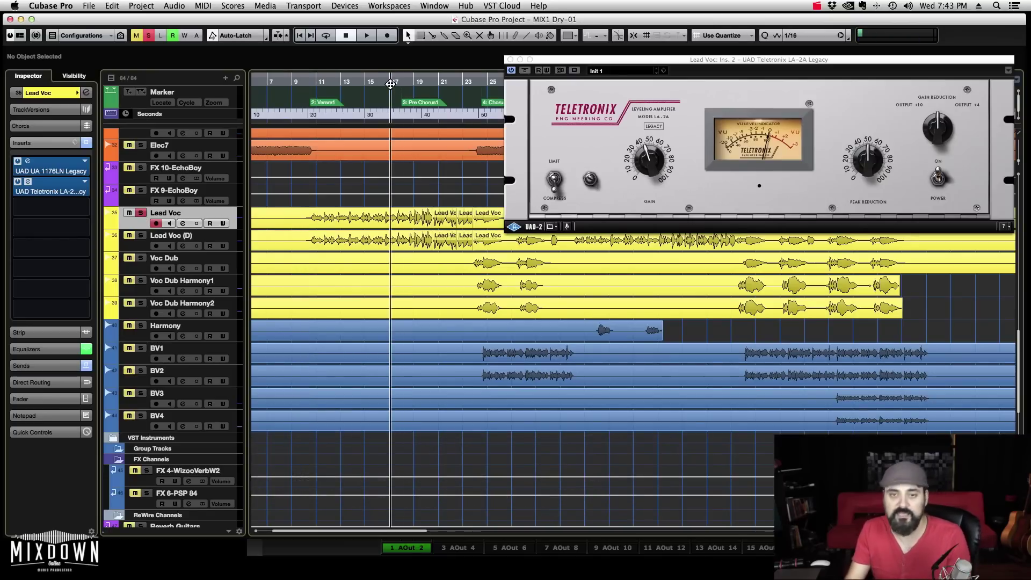
pyautogui.press('space')
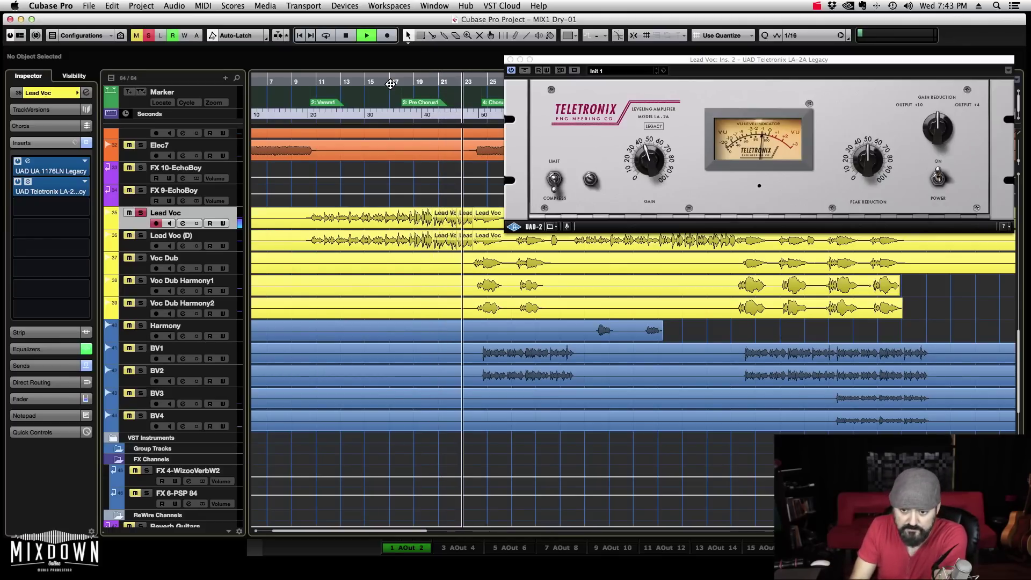
pyautogui.press('space')
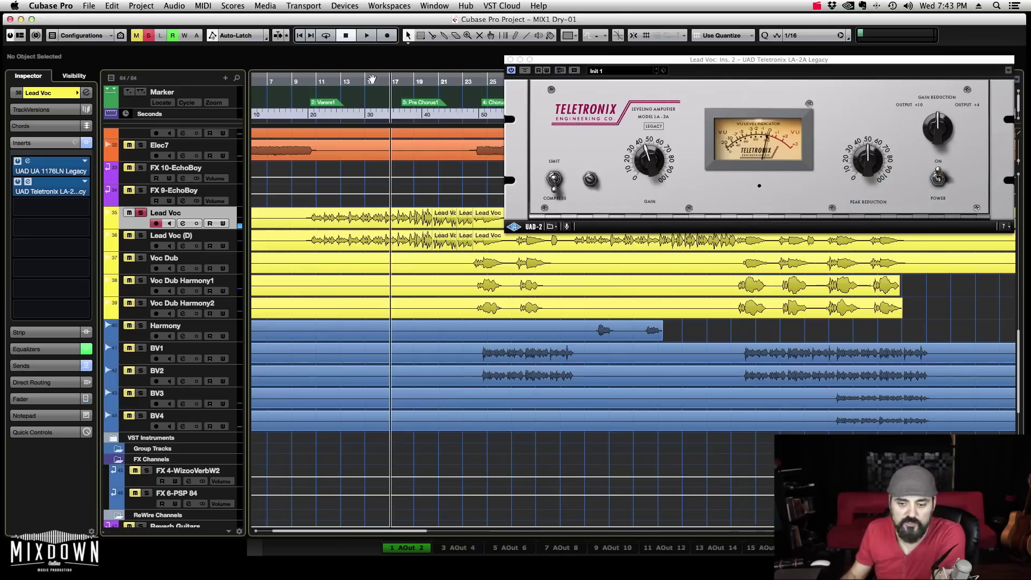
# Step: Unsolo Lead Voc, play the vocal in the full mix, and return to the start point
pyautogui.click(141, 213)
pyautogui.press('space')
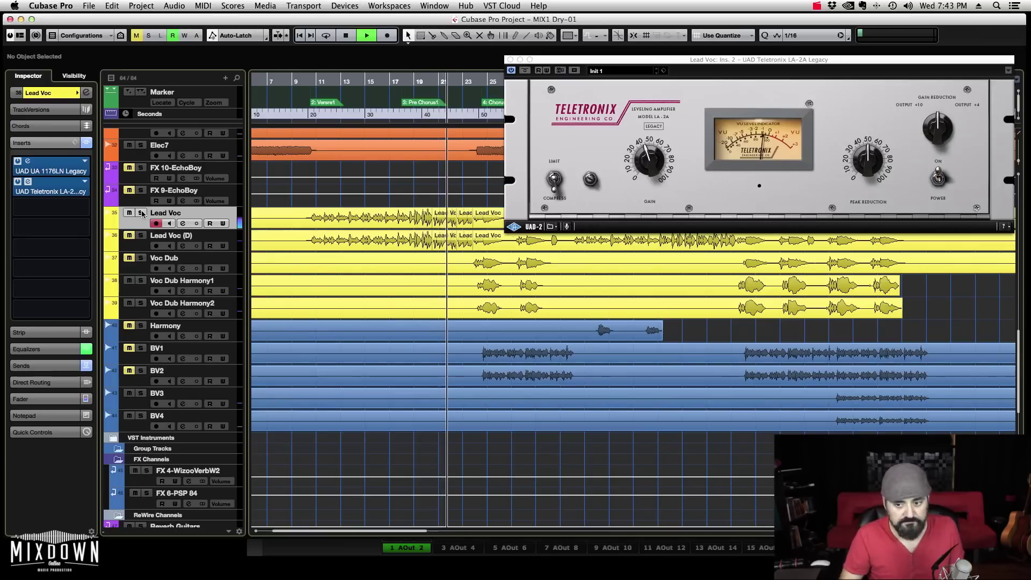
pyautogui.press('space')
pyautogui.press('KP_0')
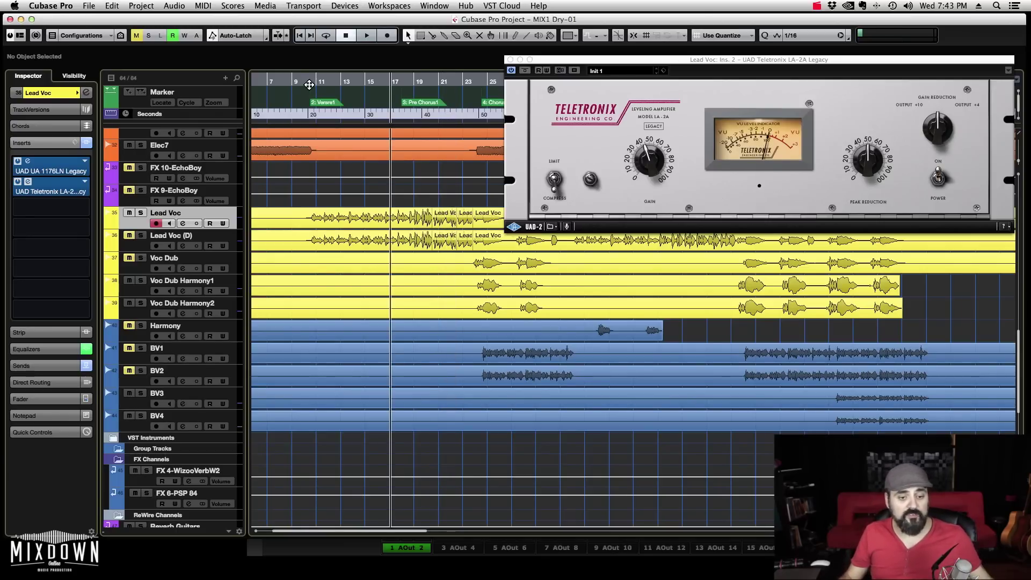
# Step: Solo Lead Voc and compare it from bar 17 with the UAD inserts bypassed, then active
pyautogui.moveTo(309, 84); pyautogui.dragTo(386, 86)
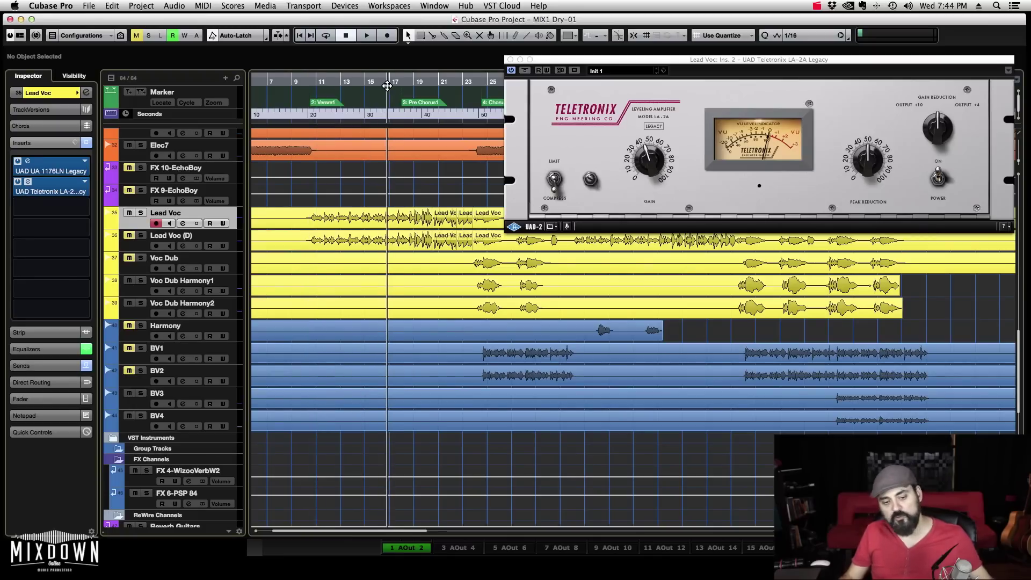
pyautogui.click(86, 144)
pyautogui.press('s')
pyautogui.press('space')
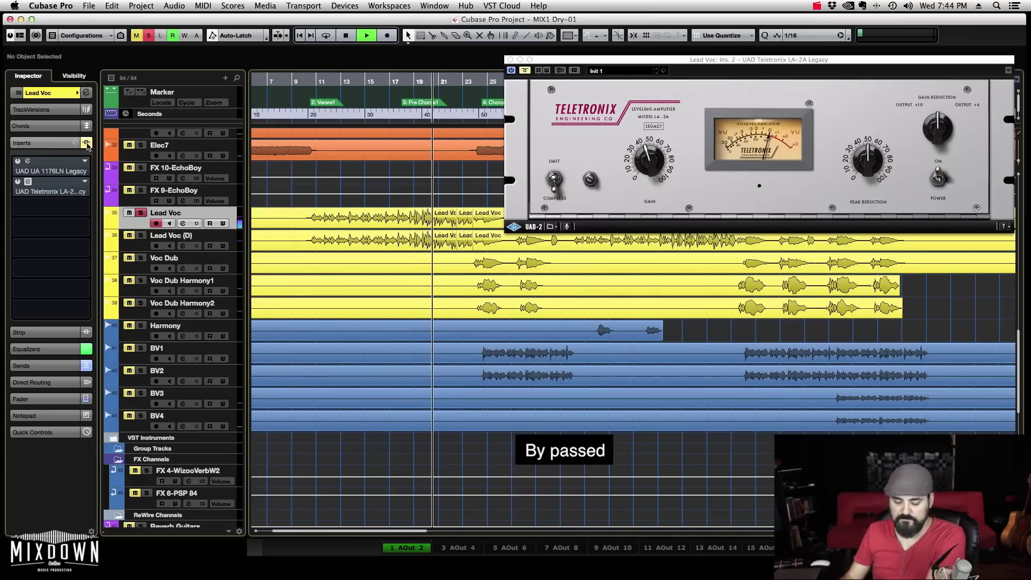
pyautogui.press('space')
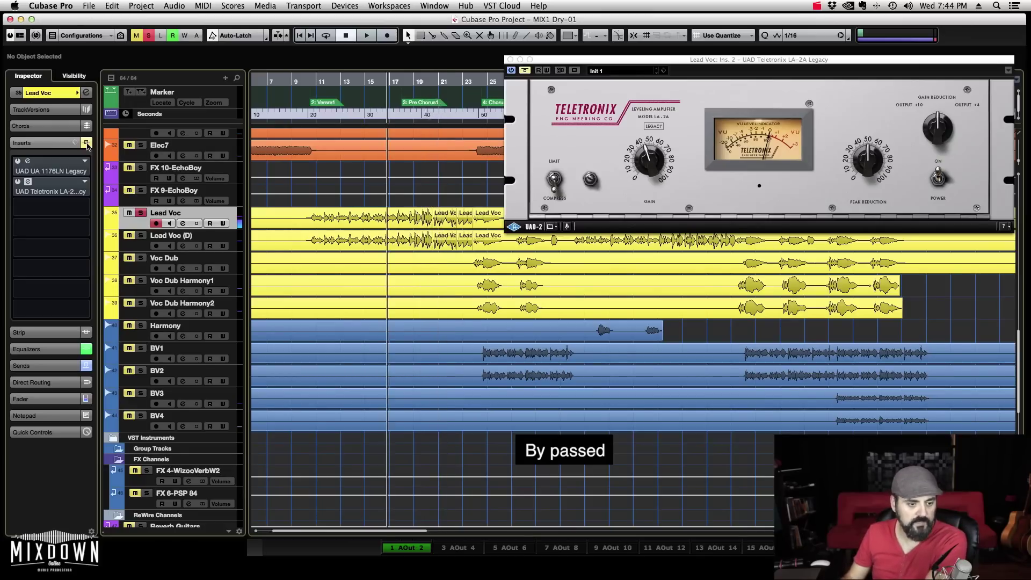
pyautogui.click(86, 144)
pyautogui.press('space')
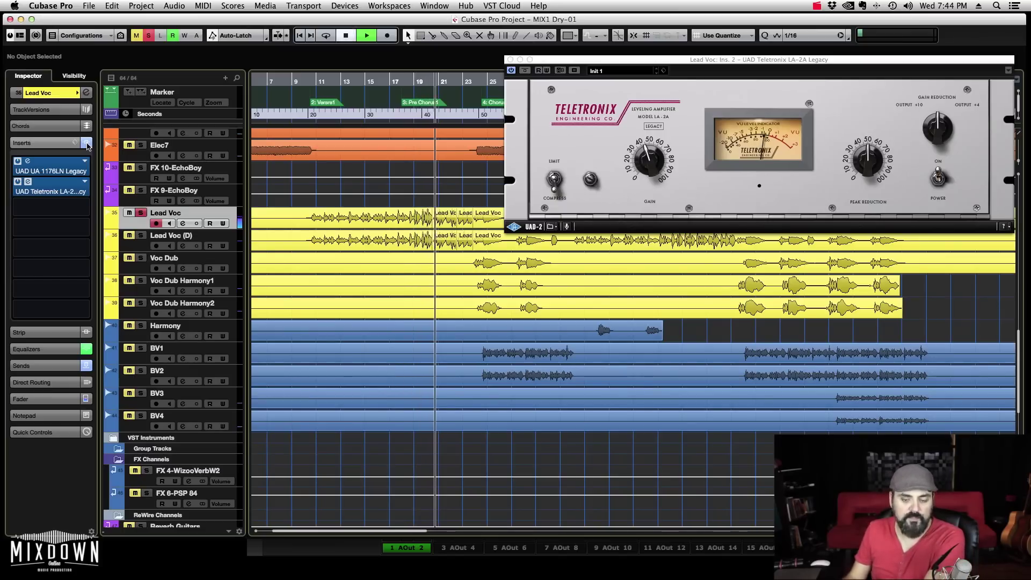
pyautogui.press('space')
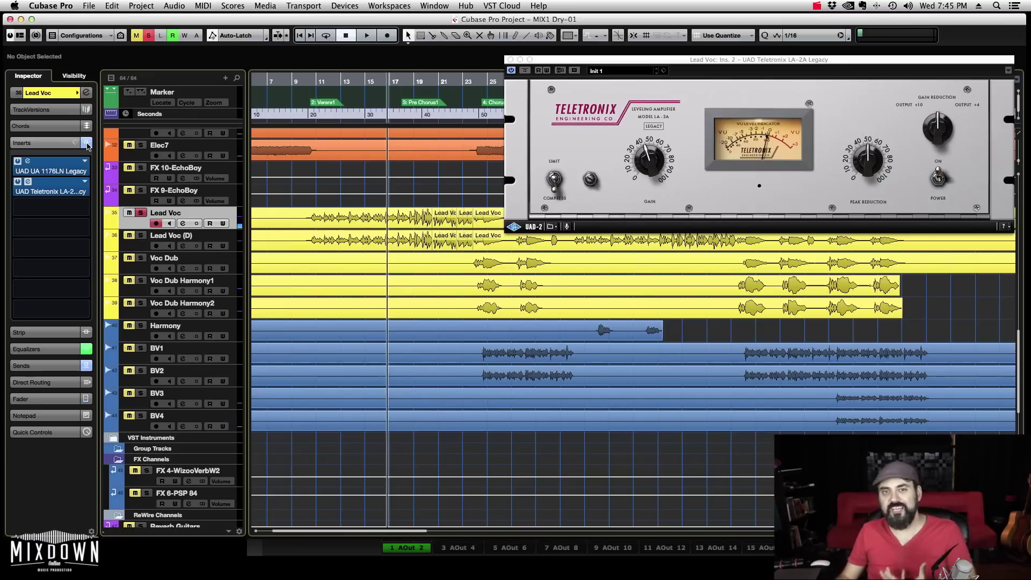
# Step: Unsolo Lead Voc and compare the vocal in the full mix with inserts bypassed, then re-enabled
pyautogui.click(141, 213)
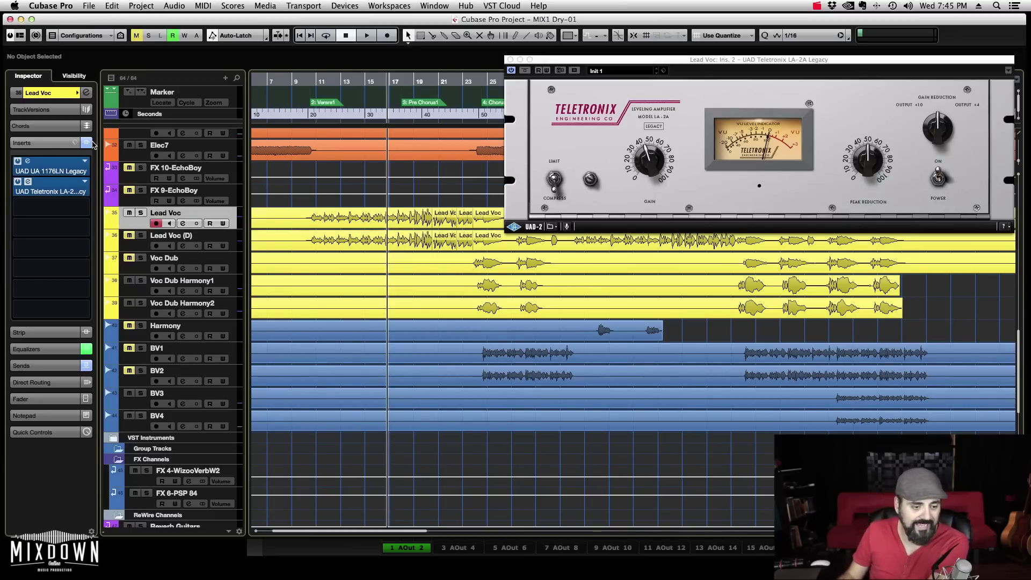
pyautogui.click(86, 143)
pyautogui.press('space')
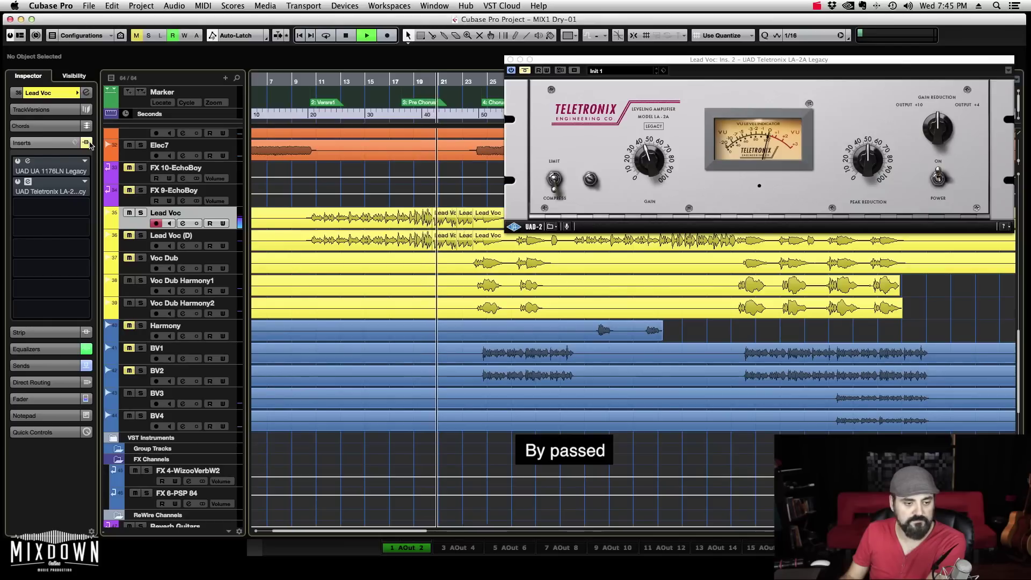
pyautogui.press('space')
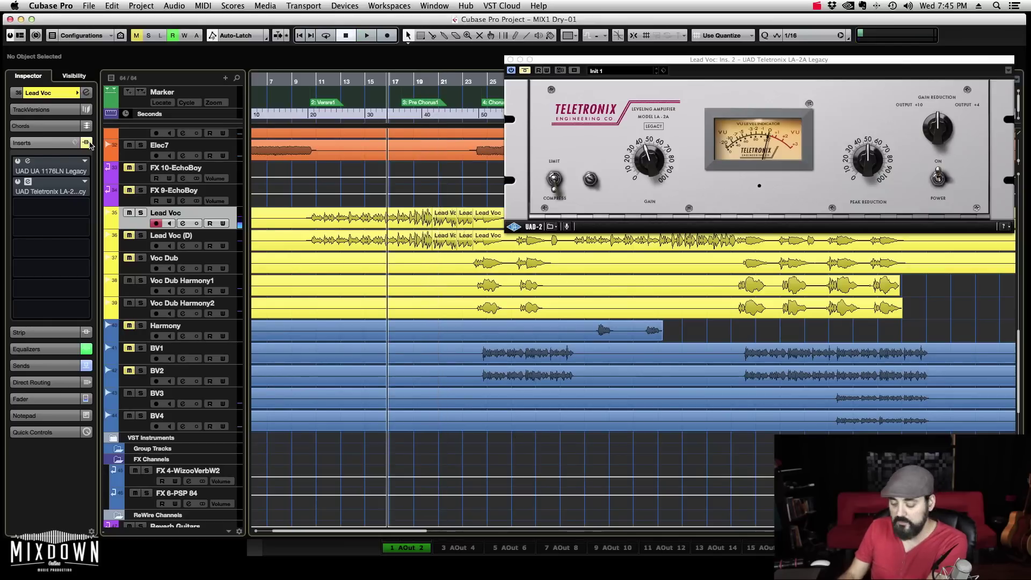
pyautogui.press('space')
pyautogui.click(86, 143)
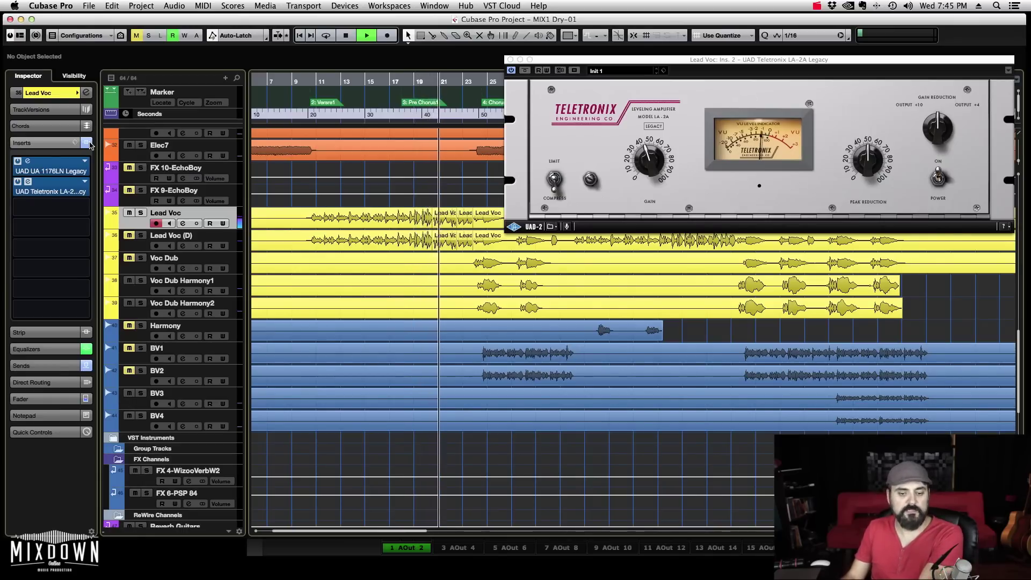
pyautogui.press('space')
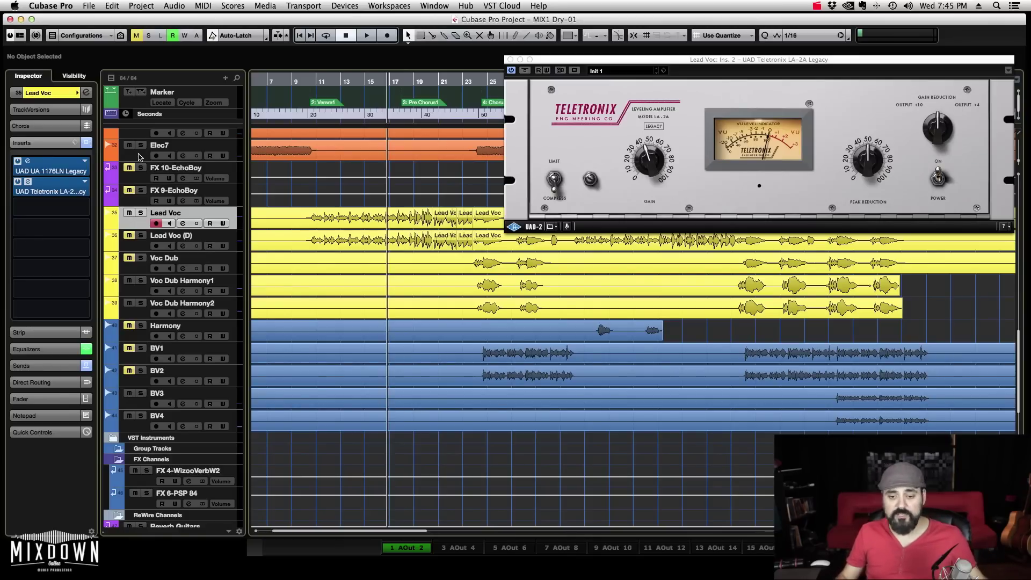
# Step: Close the LA-2A and open the VintageCompressor on Lead Voc (D)'s first insert
pyautogui.click(511, 60)
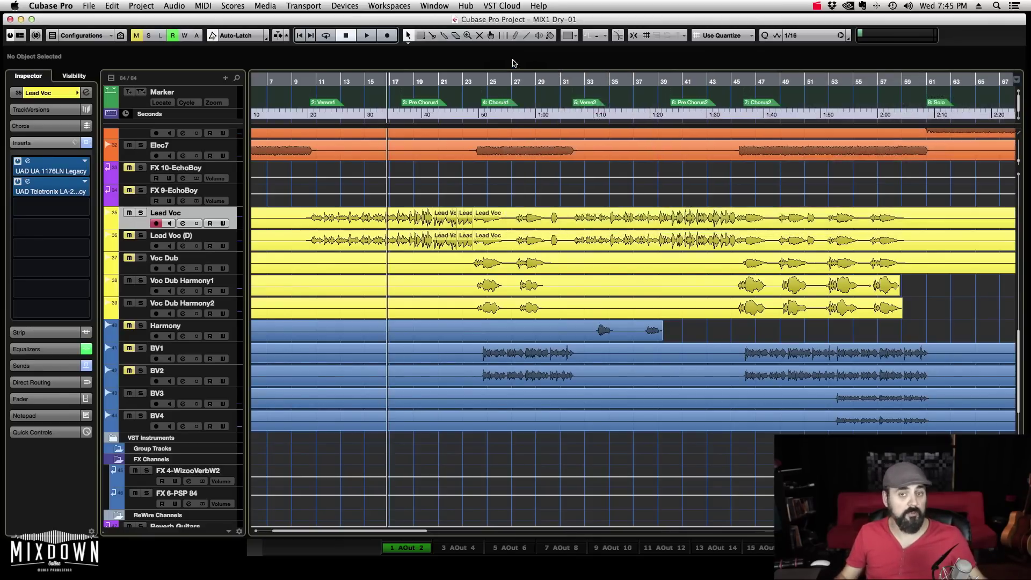
pyautogui.click(130, 238)
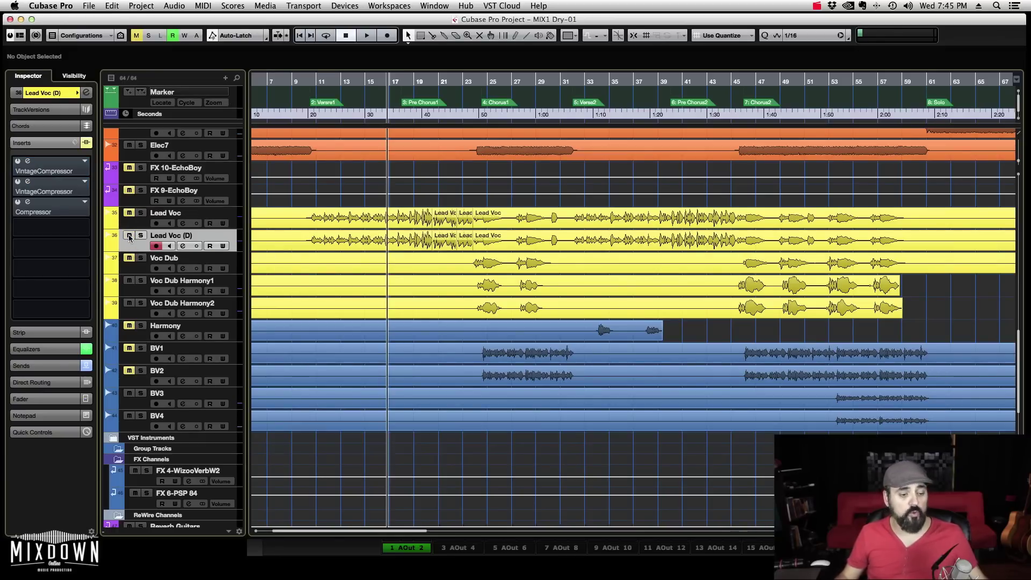
pyautogui.doubleClick(30, 165)
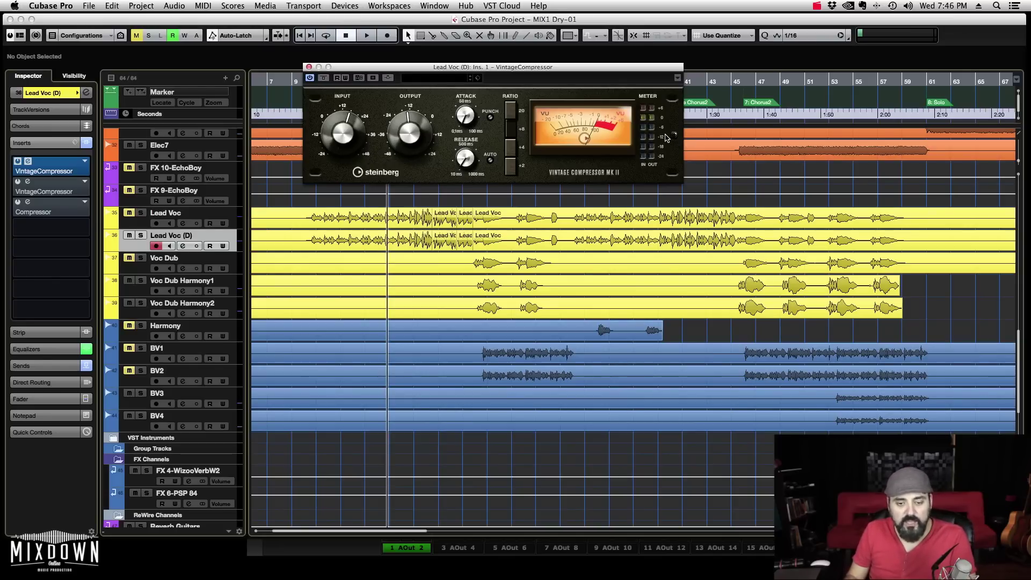
pyautogui.moveTo(604, 68); pyautogui.dragTo(612, 56)
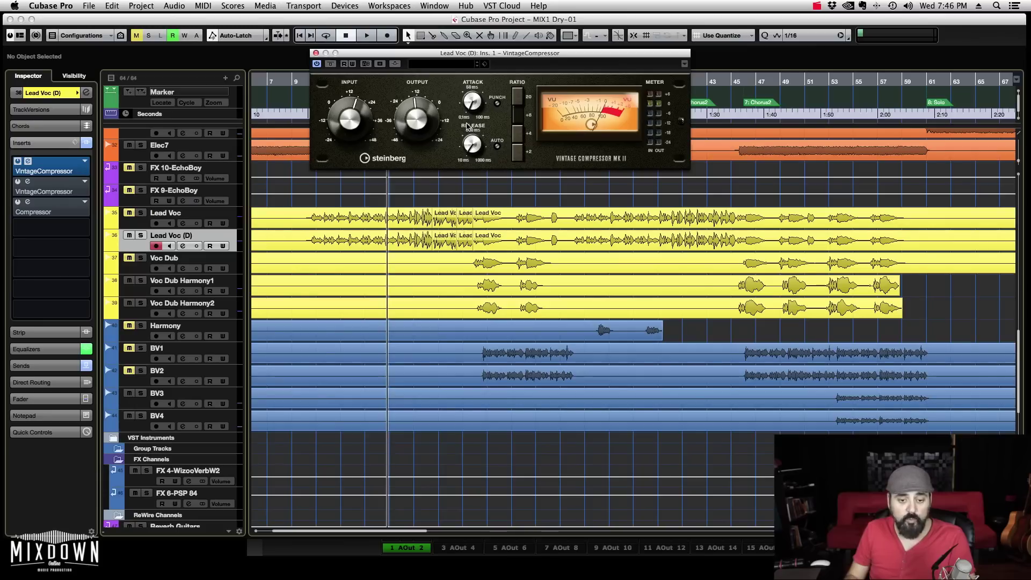
# Step: Set the VintageCompressor release to 50 ms and solo Lead Voc (D)
pyautogui.moveTo(516, 127)
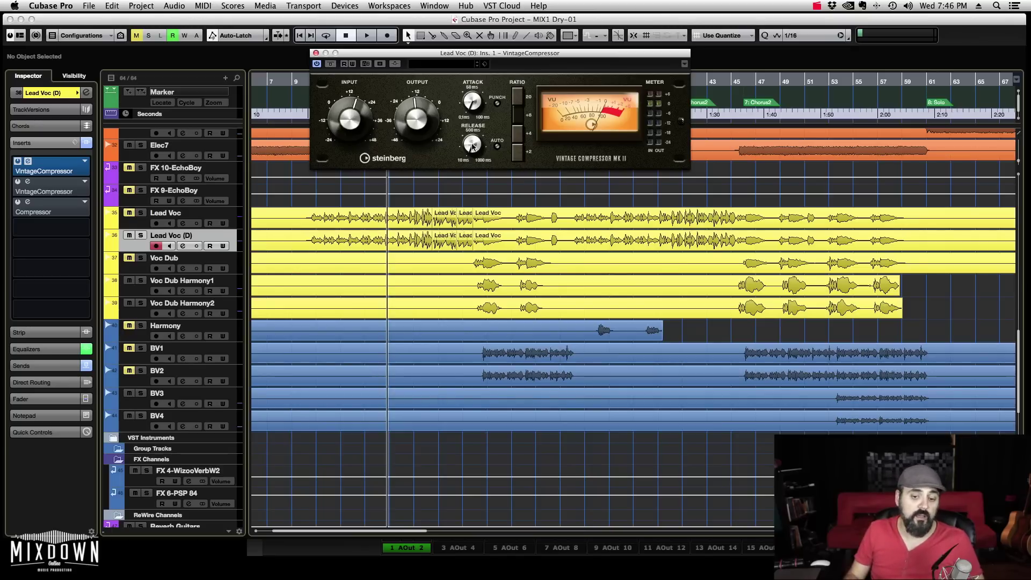
pyautogui.click(472, 102)
pyautogui.click(476, 145)
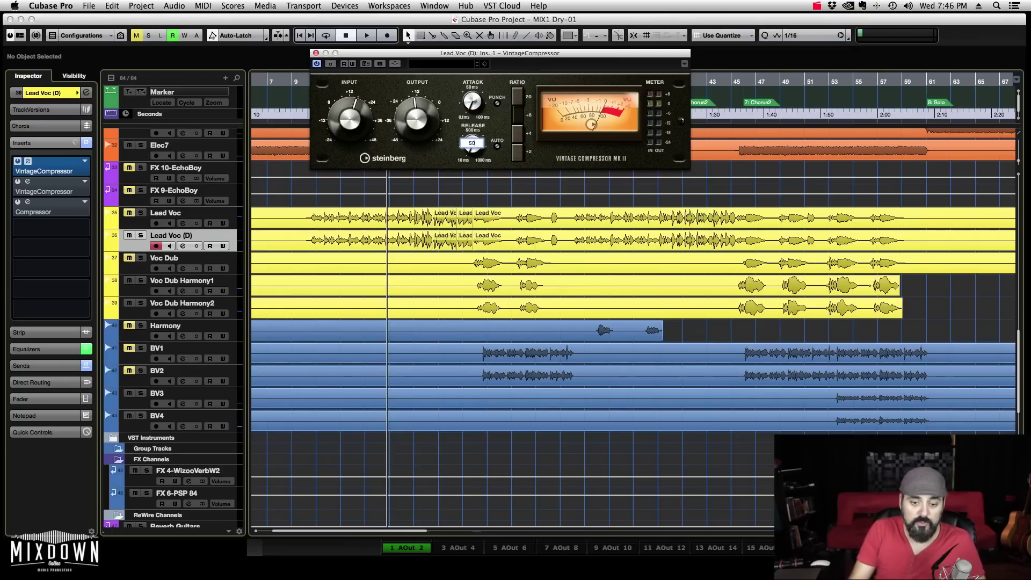
pyautogui.write('50')
pyautogui.press('Return')
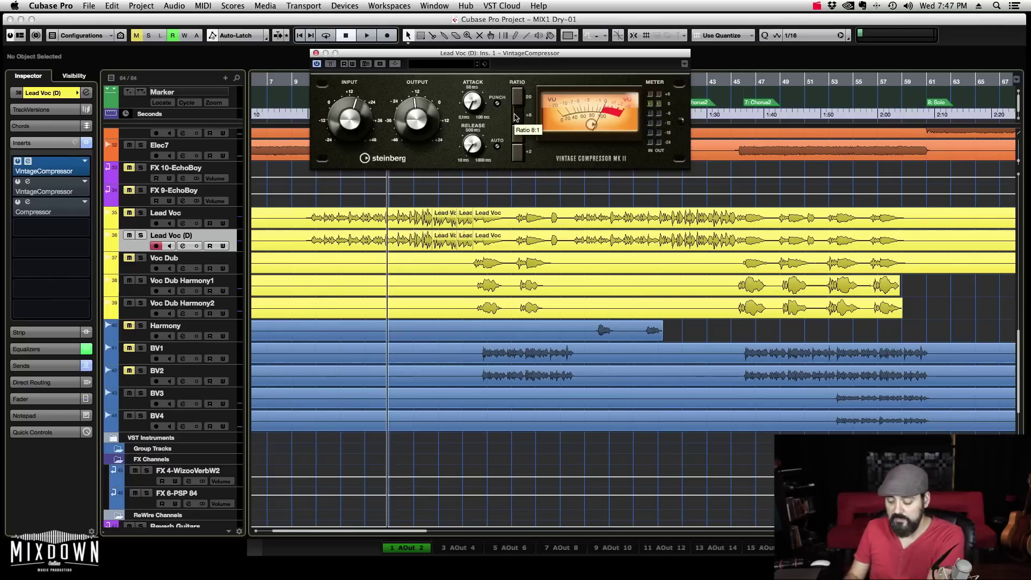
pyautogui.click(140, 235)
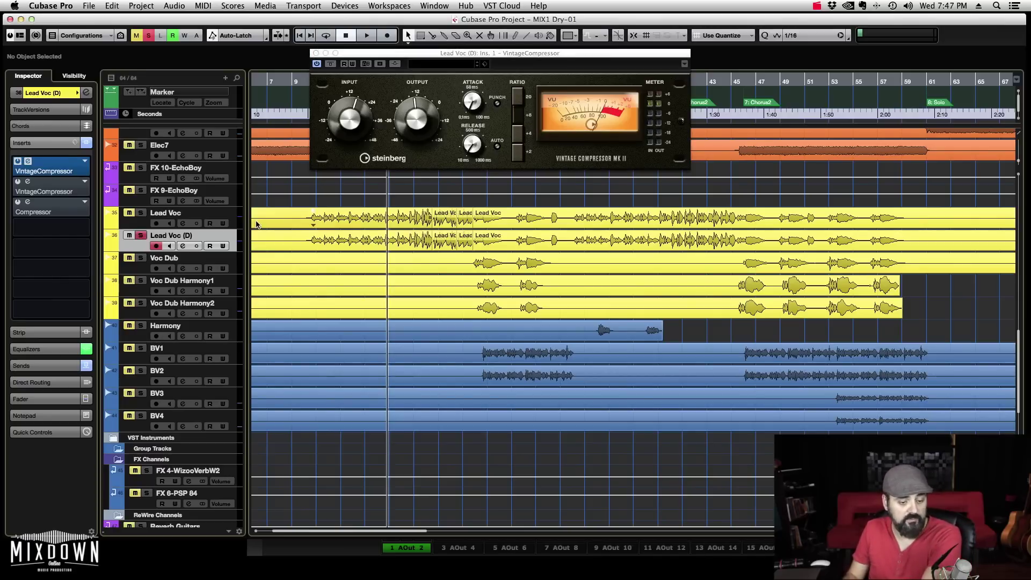
# Step: Audition the soloed Lead Voc (D), unsolo it, and open its second-insert VintageCompressor
pyautogui.press('space')
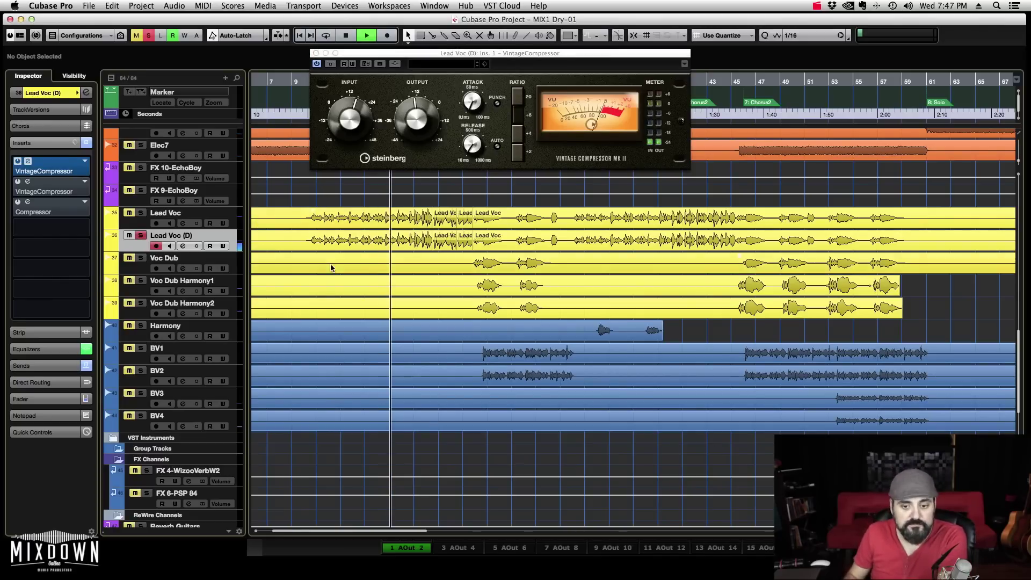
pyautogui.click(354, 112)
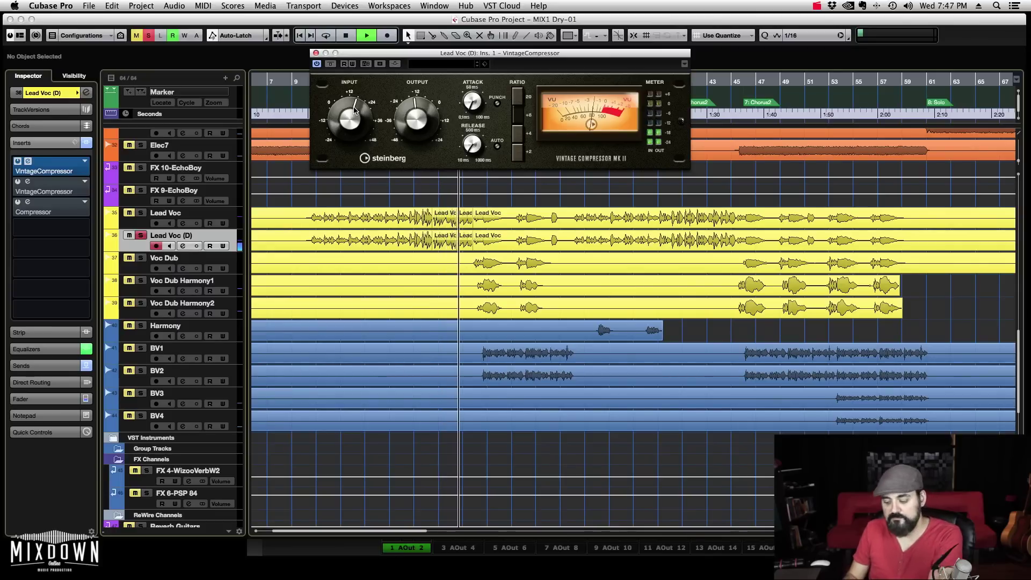
pyautogui.press('space')
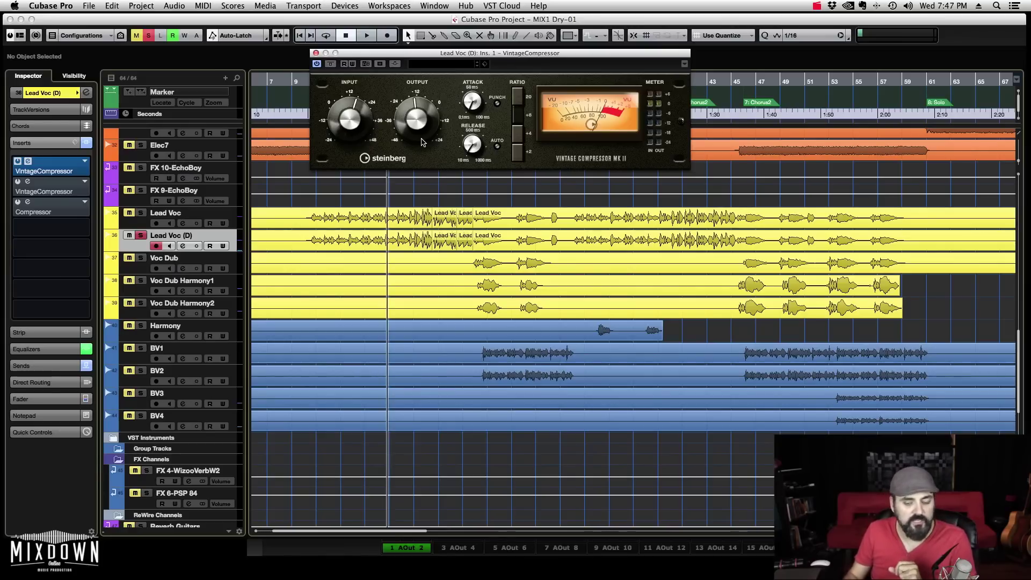
pyautogui.click(141, 237)
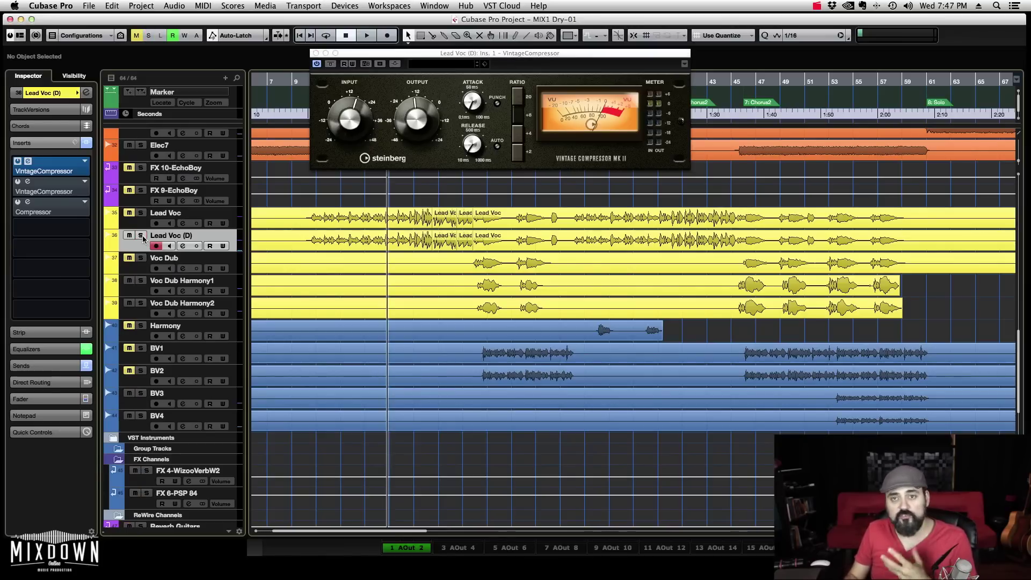
pyautogui.click(27, 182)
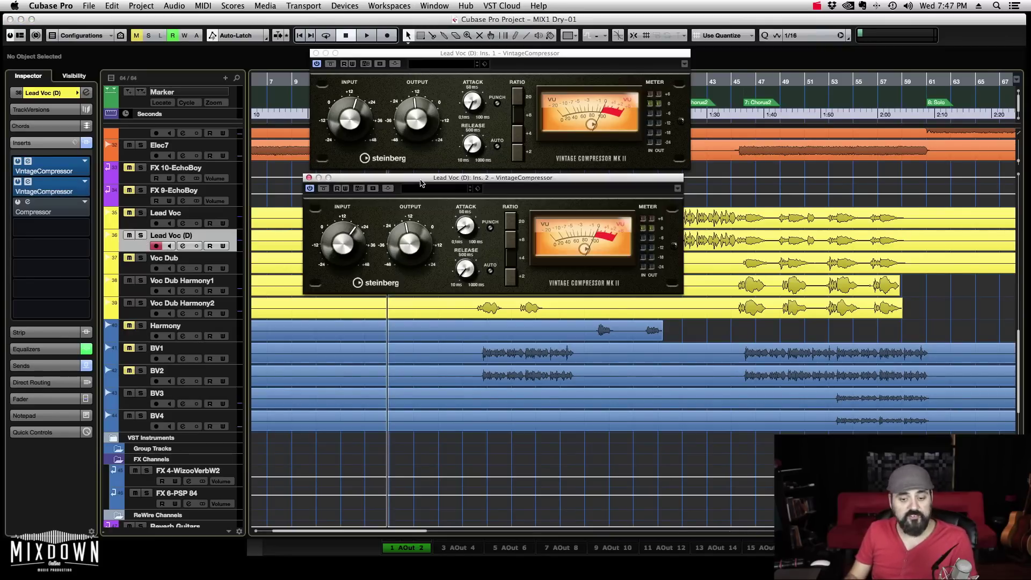
# Step: Close the Ins. 2 window and place the third-insert Compressor below the VintageCompressor
pyautogui.click(308, 177)
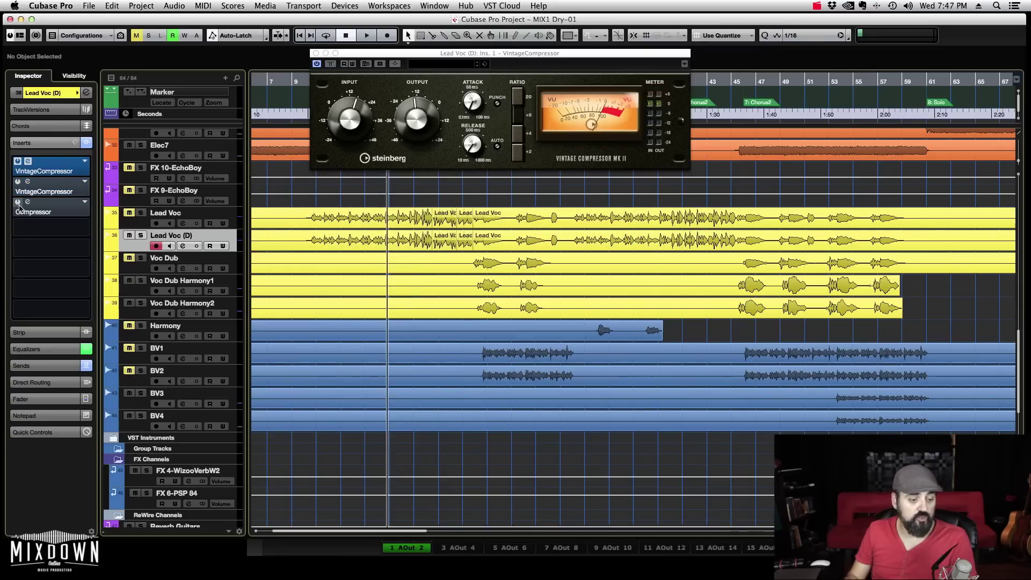
pyautogui.doubleClick(53, 205)
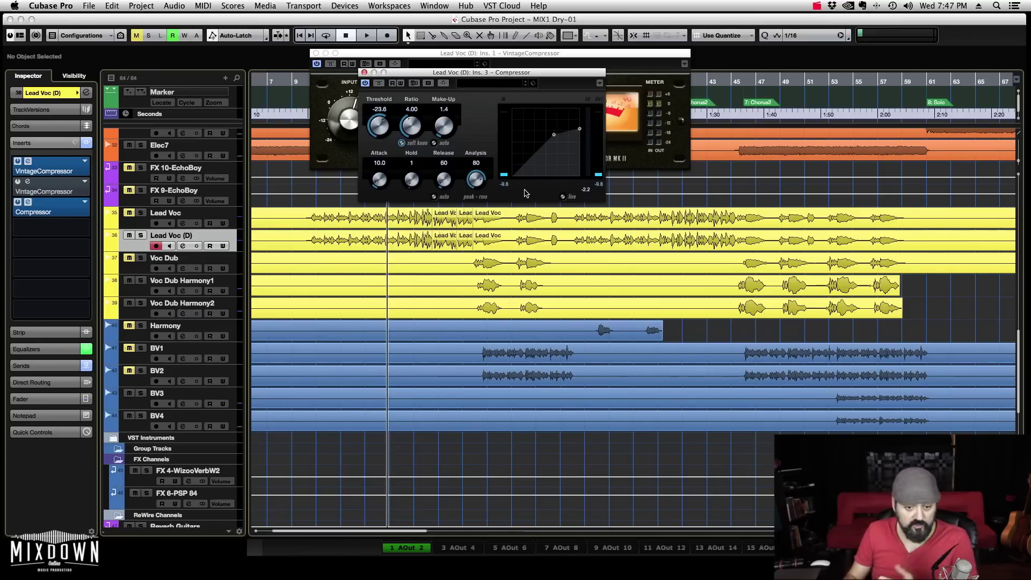
pyautogui.moveTo(490, 79); pyautogui.dragTo(439, 186)
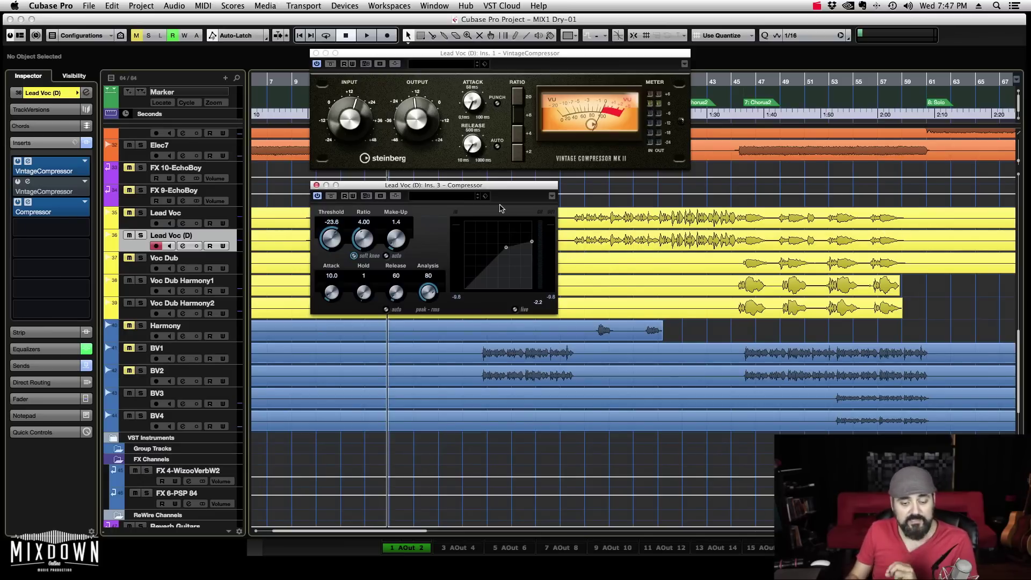
pyautogui.moveTo(492, 189); pyautogui.dragTo(502, 174)
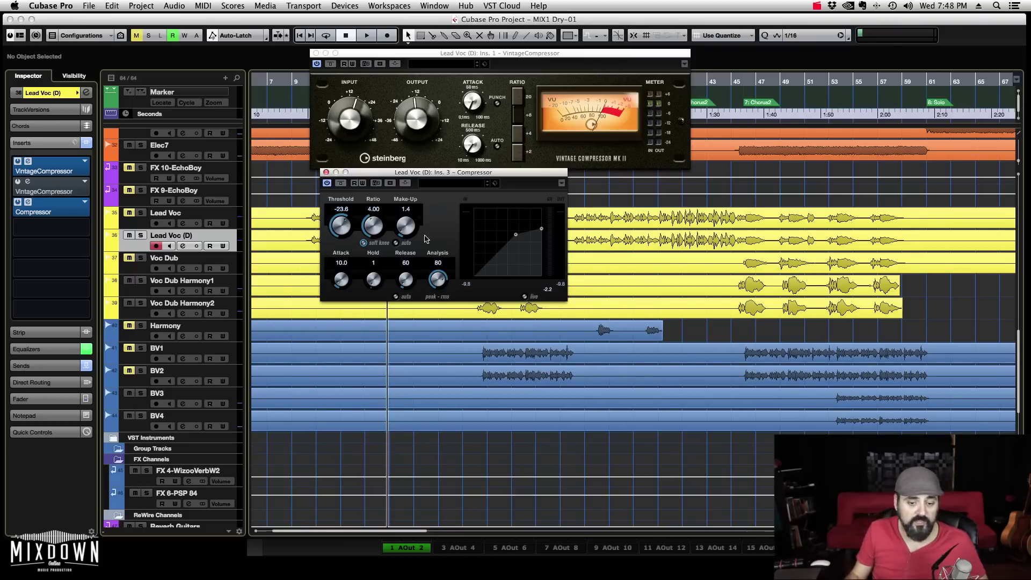
# Step: Solo Lead Voc (D) and lower the Compressor threshold to -24.8
pyautogui.moveTo(416, 173); pyautogui.dragTo(437, 184)
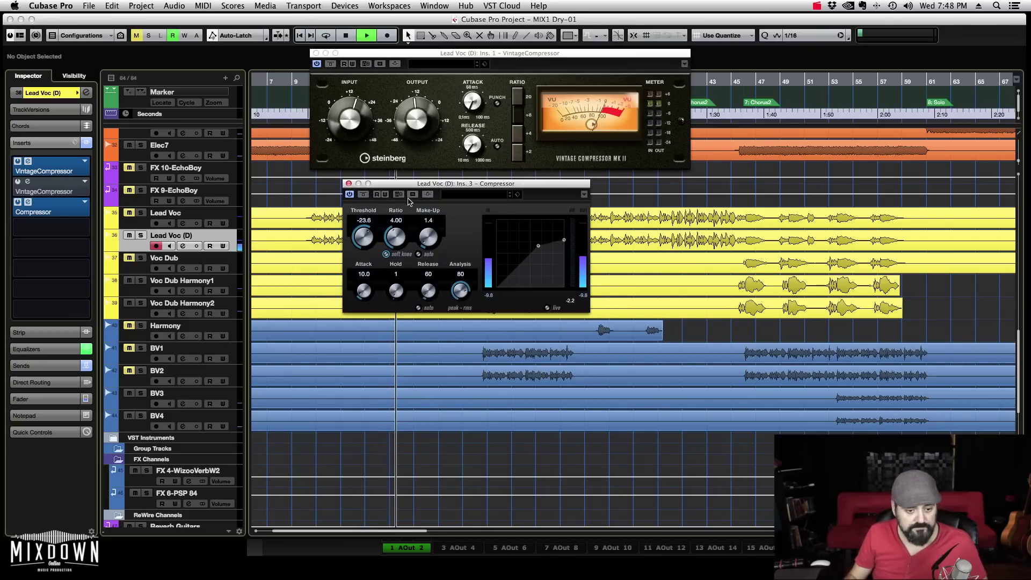
pyautogui.click(140, 236)
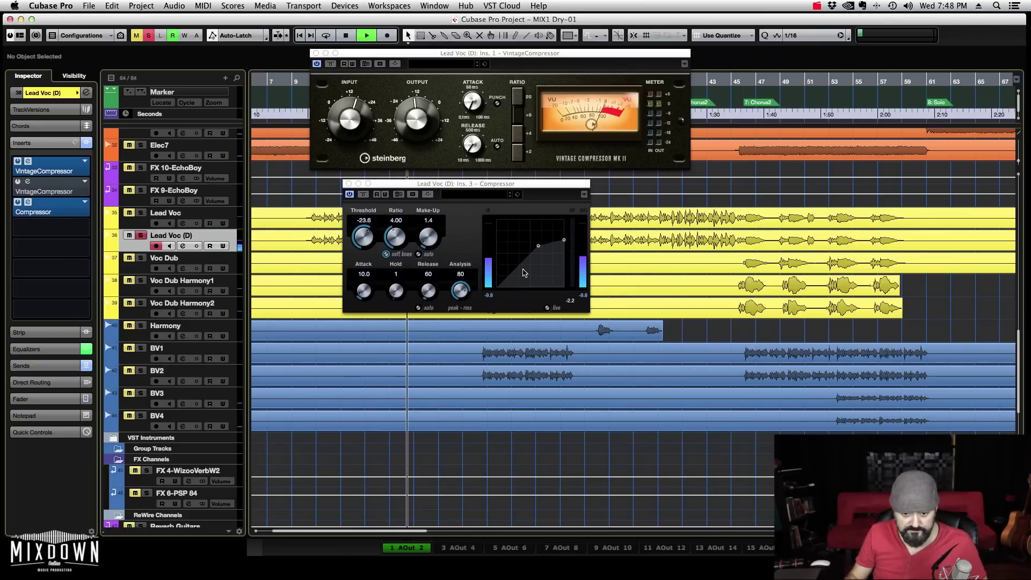
pyautogui.moveTo(361, 236); pyautogui.dragTo(357, 241)
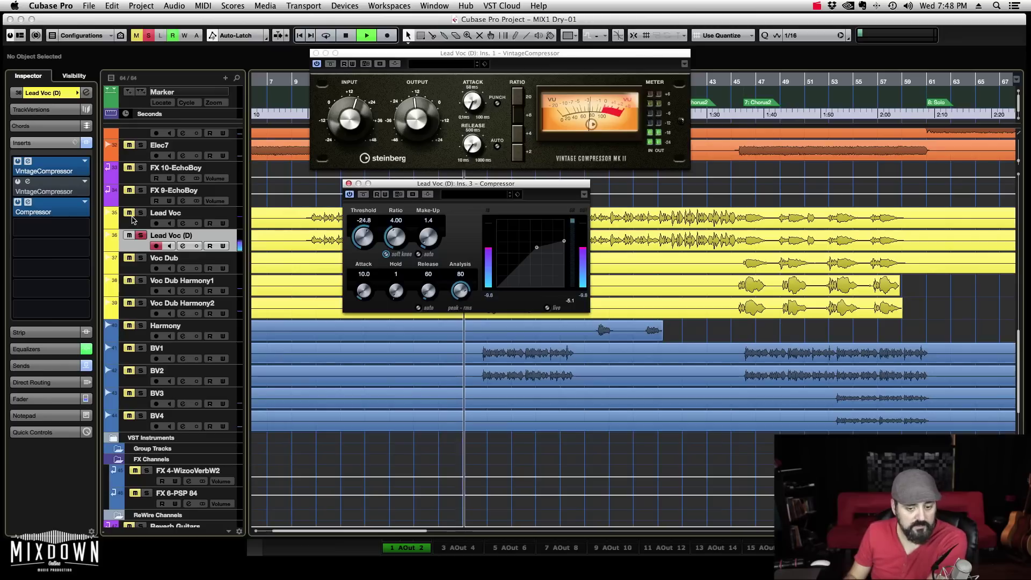
# Step: Compare the soloed duplicate with all inserts bypassed and active, then unsolo and replay
pyautogui.press('space')
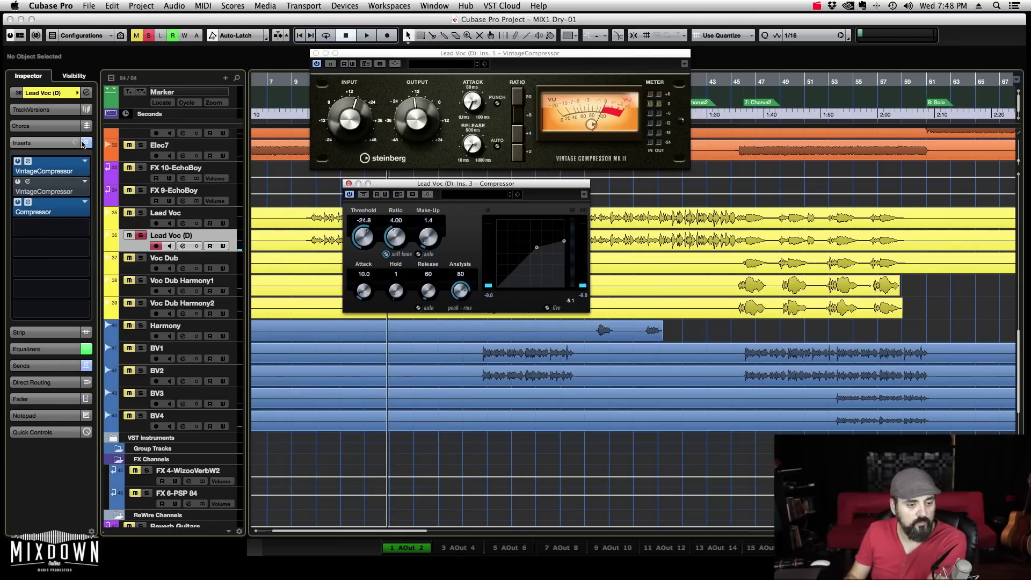
pyautogui.click(85, 144)
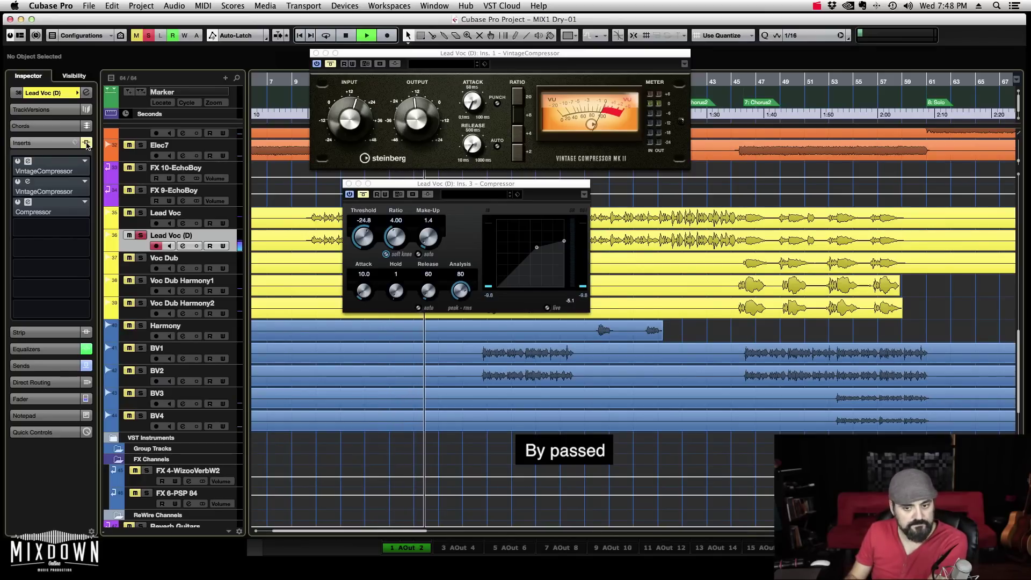
pyautogui.click(86, 144)
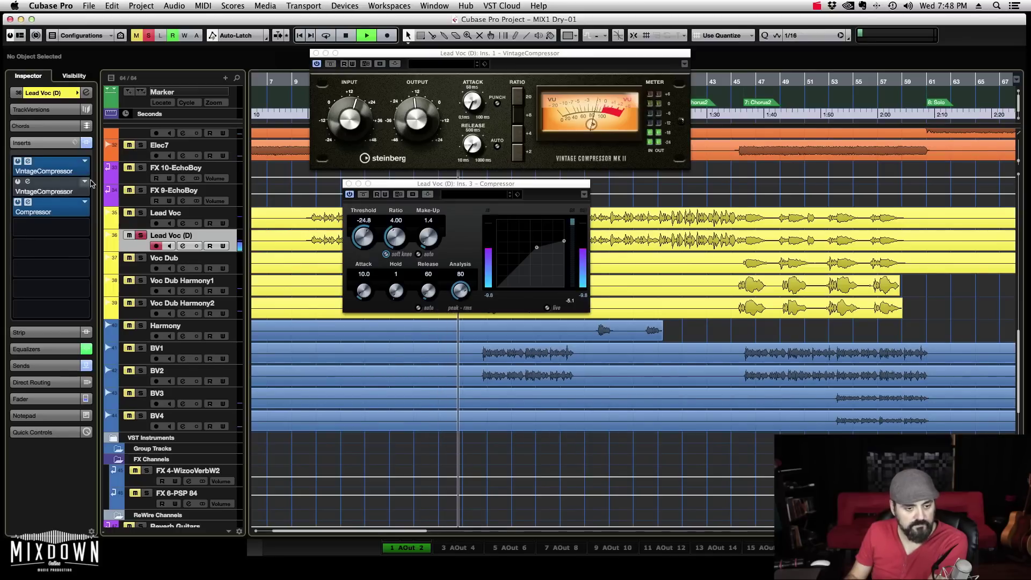
pyautogui.press('space')
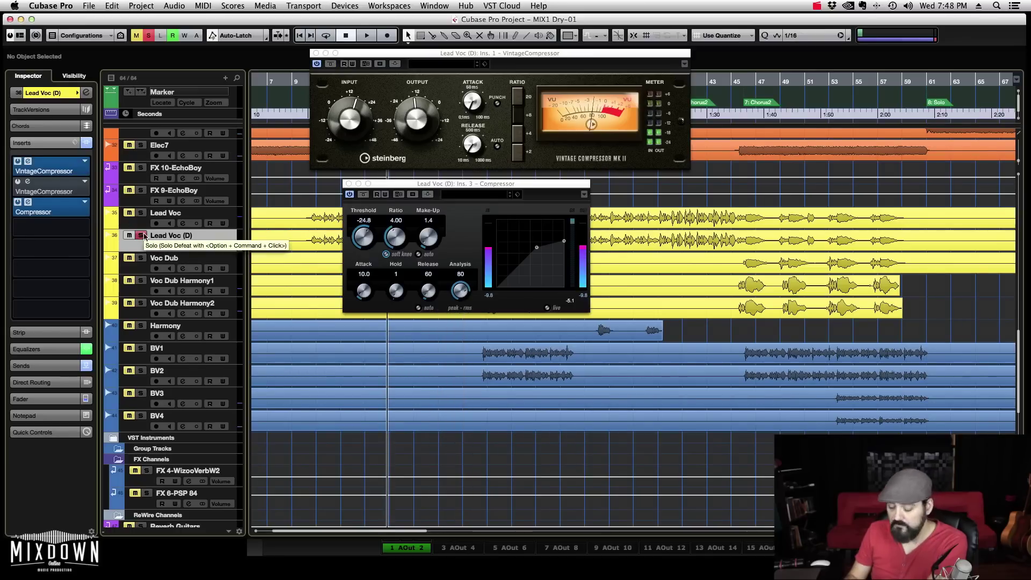
pyautogui.click(140, 236)
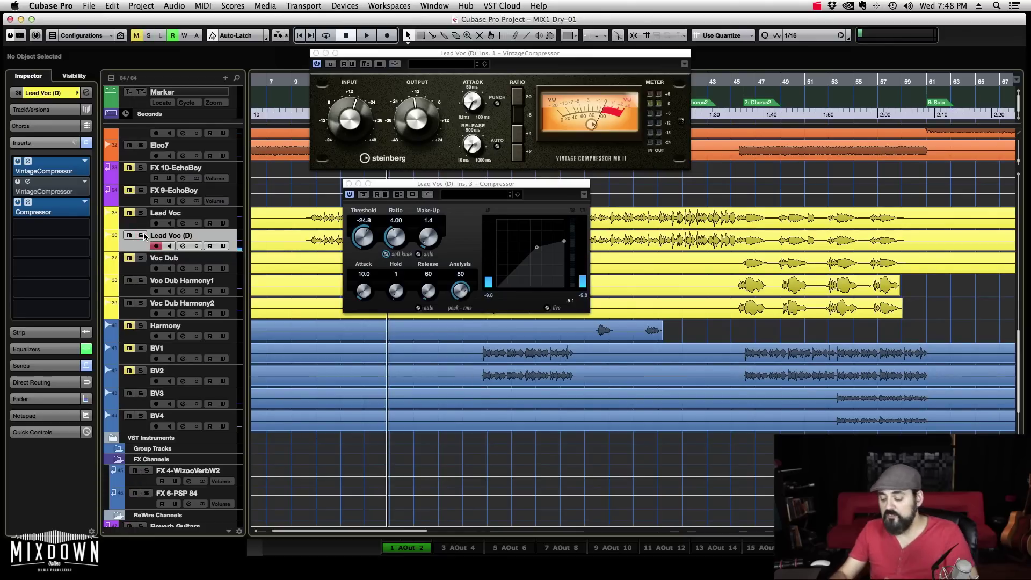
pyautogui.press('space')
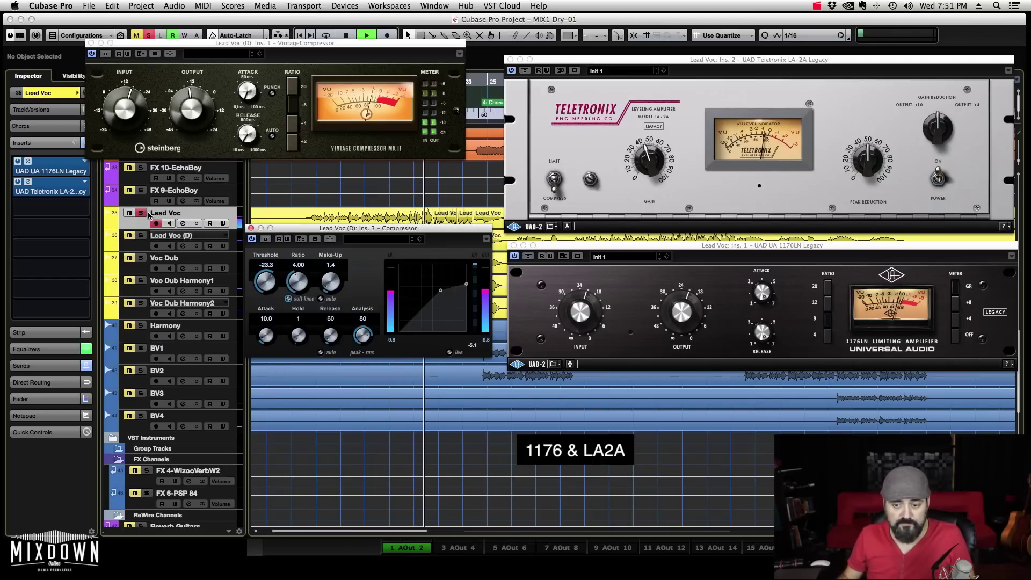
# Step: Alternate playing the soloed duplicate's stock compressors and the original vocal's UAD 1176/LA-2A chain
pyautogui.press('space')
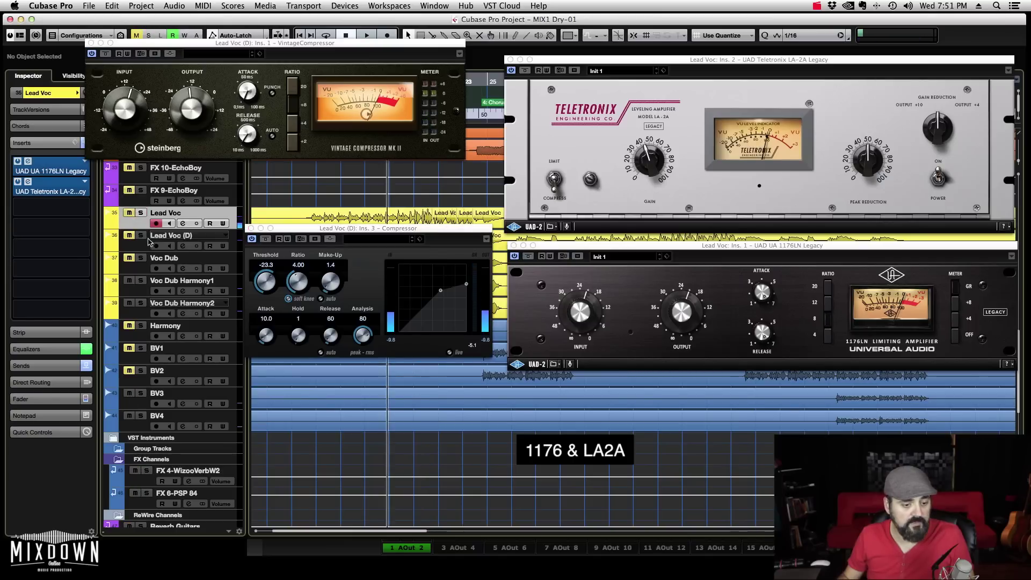
pyautogui.keyDown('ctrl'); pyautogui.click(140, 235); pyautogui.keyUp('ctrl')
pyautogui.press('space')
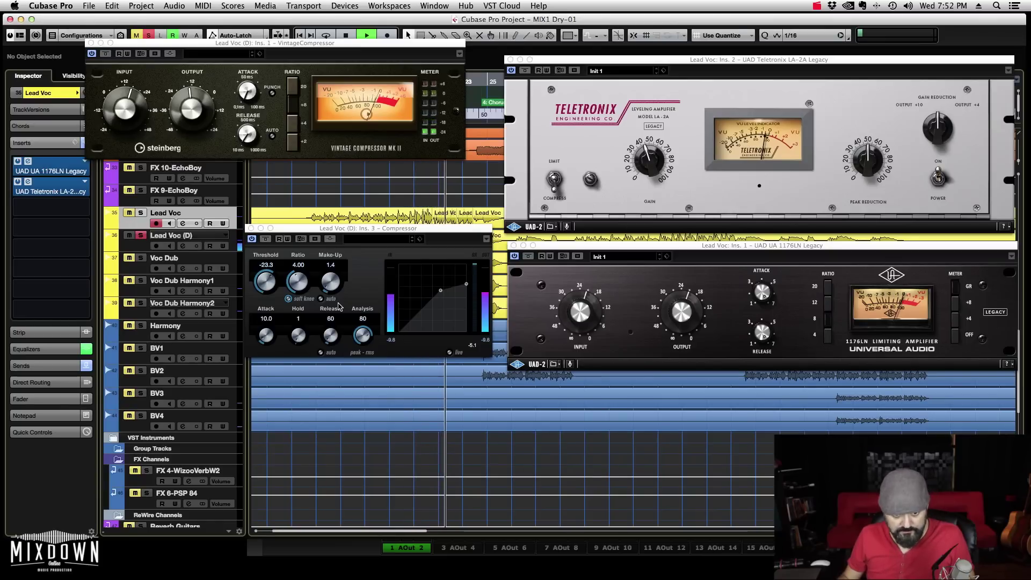
pyautogui.press('space')
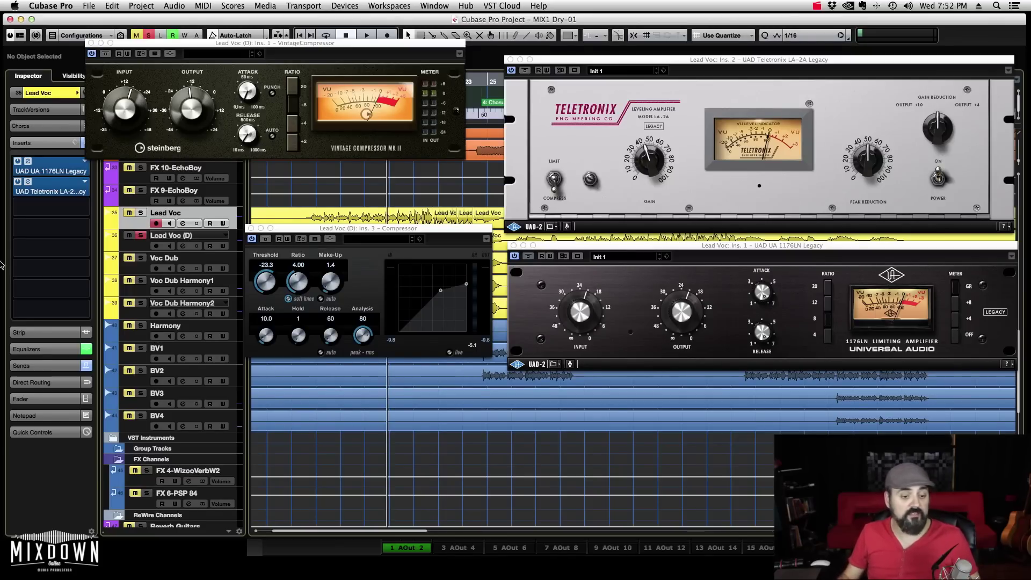
pyautogui.click(140, 237)
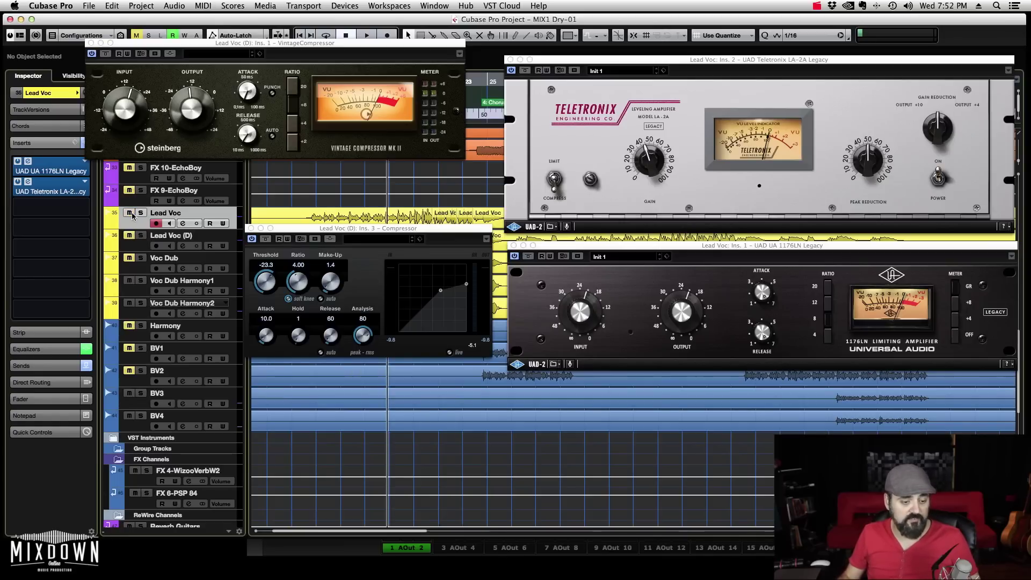
pyautogui.press('space')
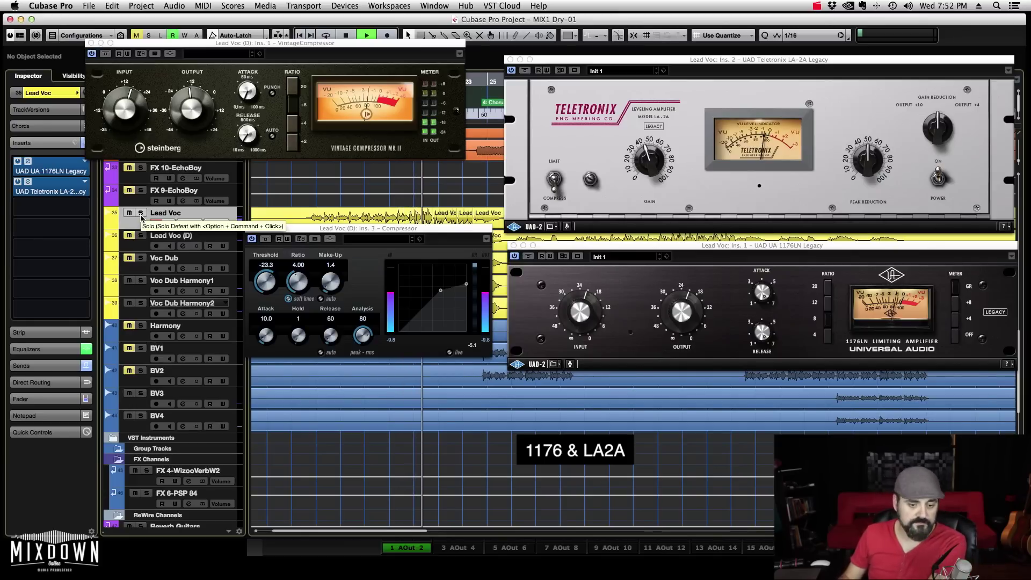
pyautogui.press('space')
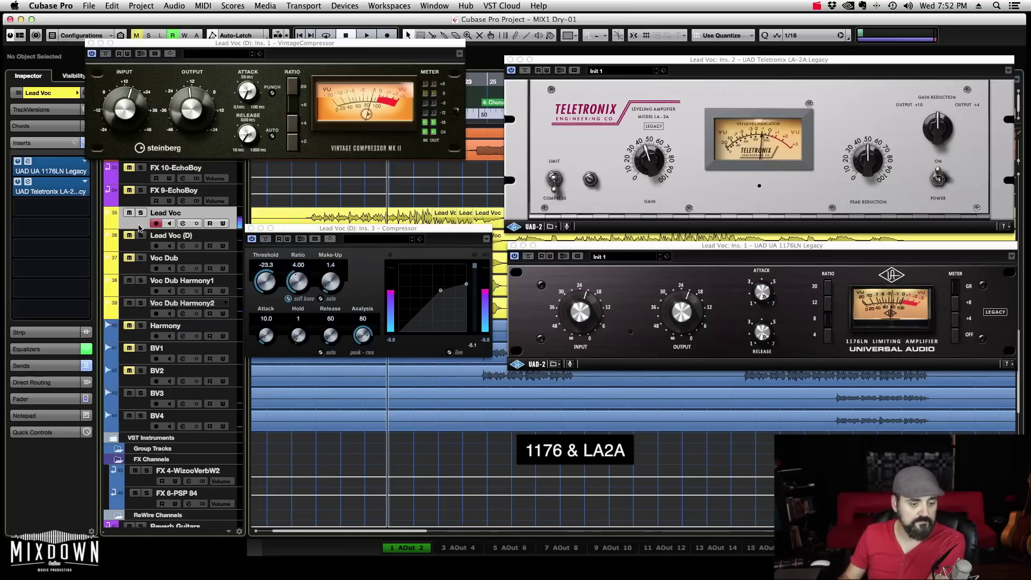
pyautogui.press('space')
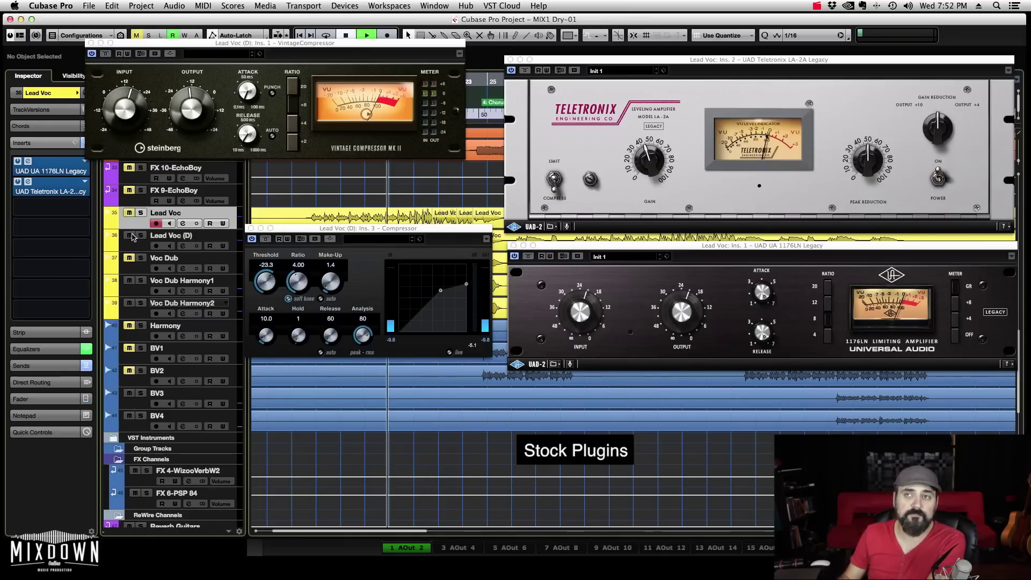